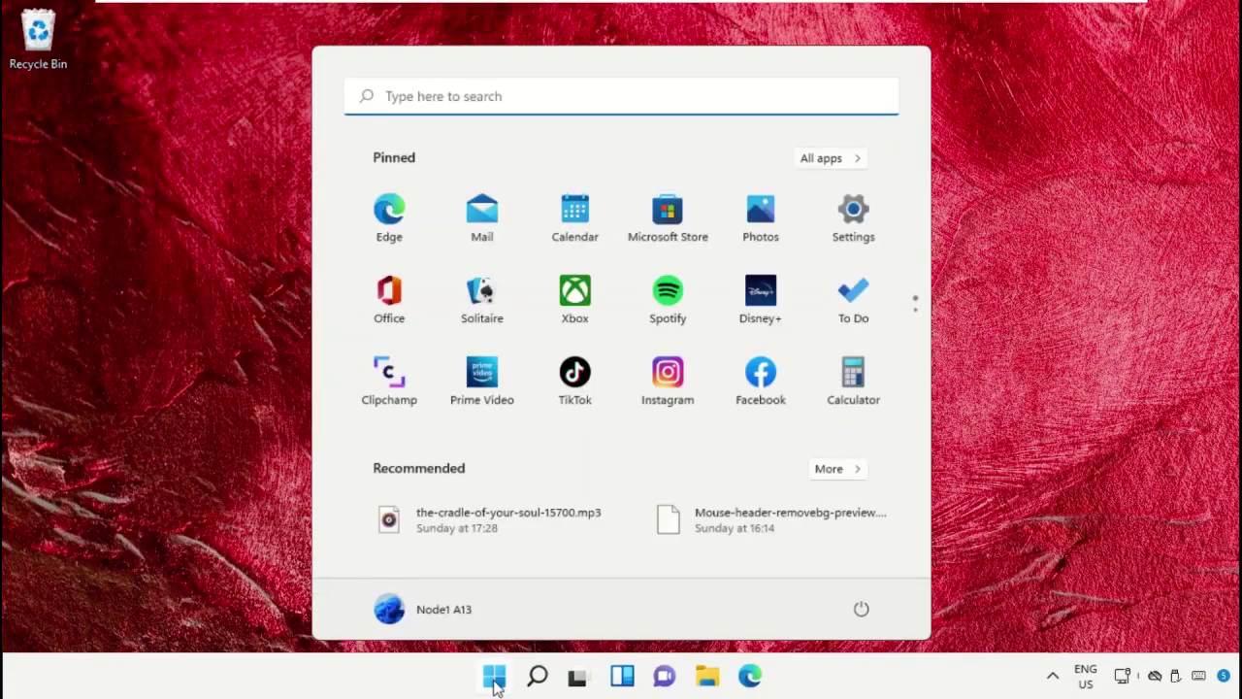
- Open Task Manager from Start search and bring up its Create new task dialog
text(task mana)
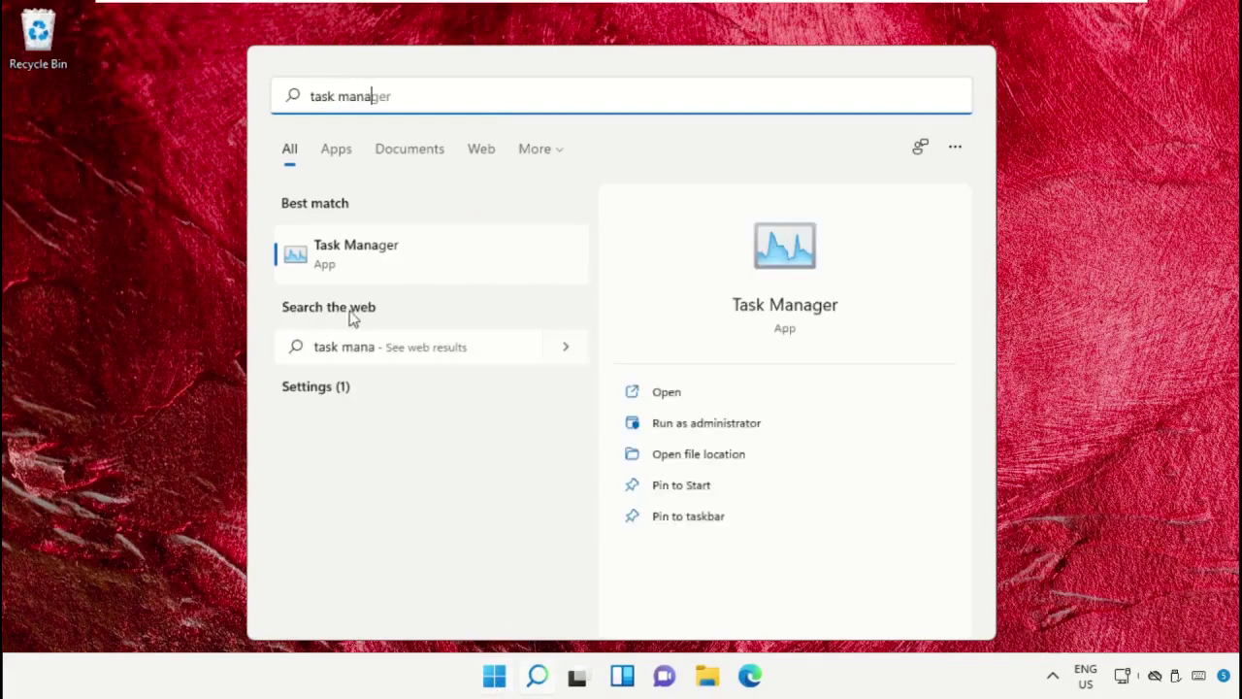
click(378, 254)
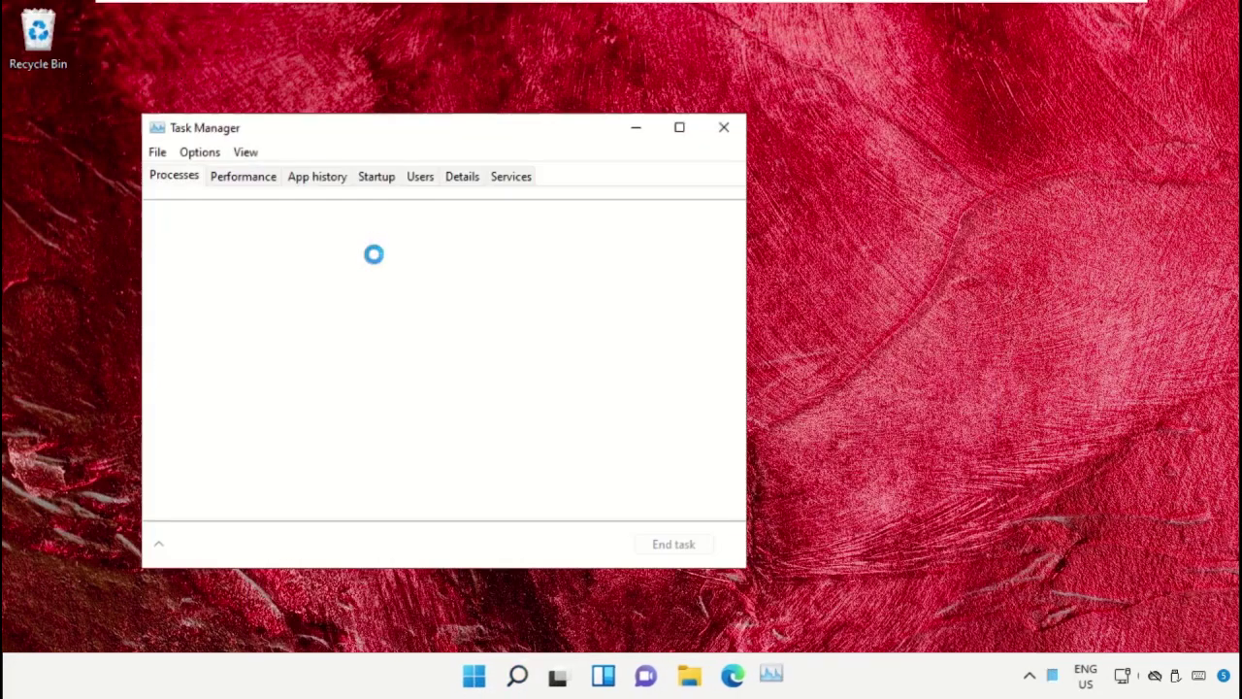
click(158, 156)
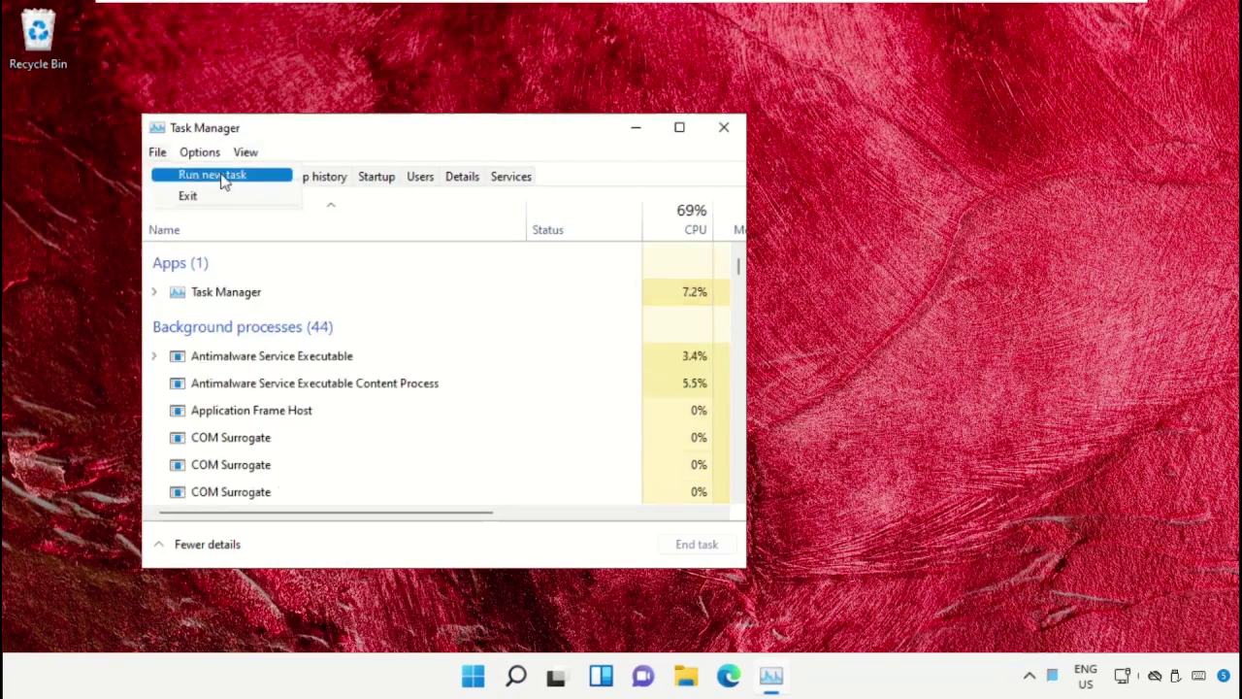
click(269, 181)
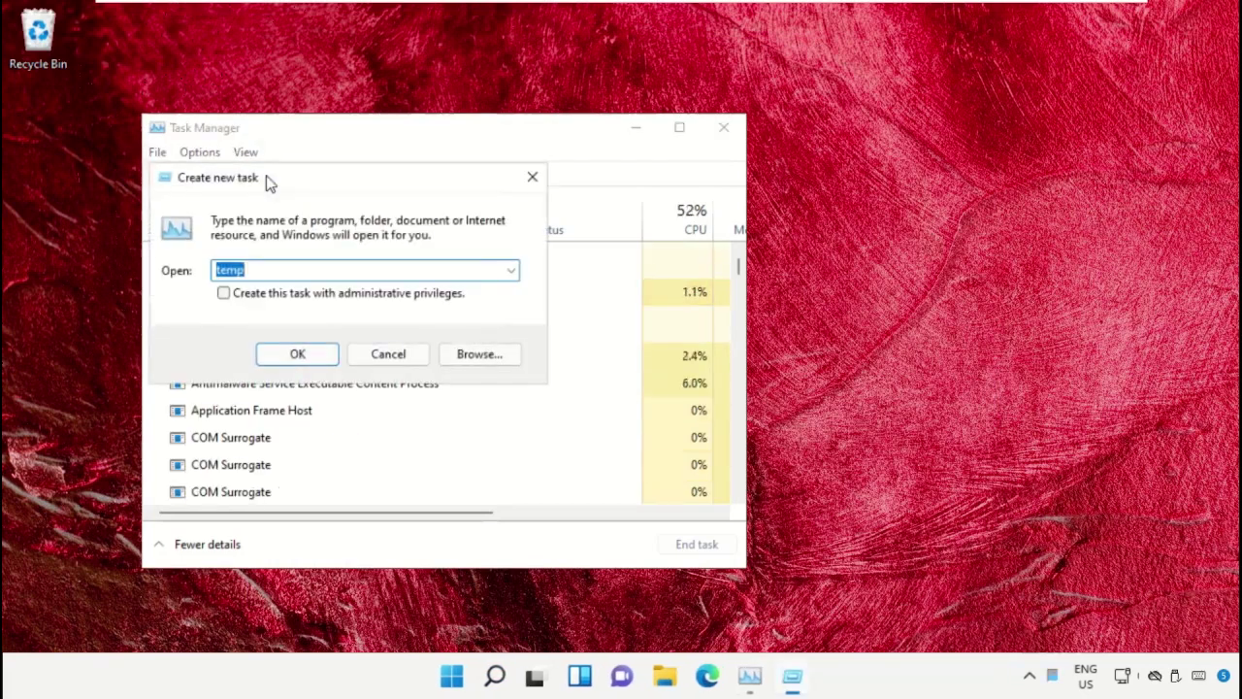
- Browse from the Create new task dialog into the C:\Windows folder
click(475, 356)
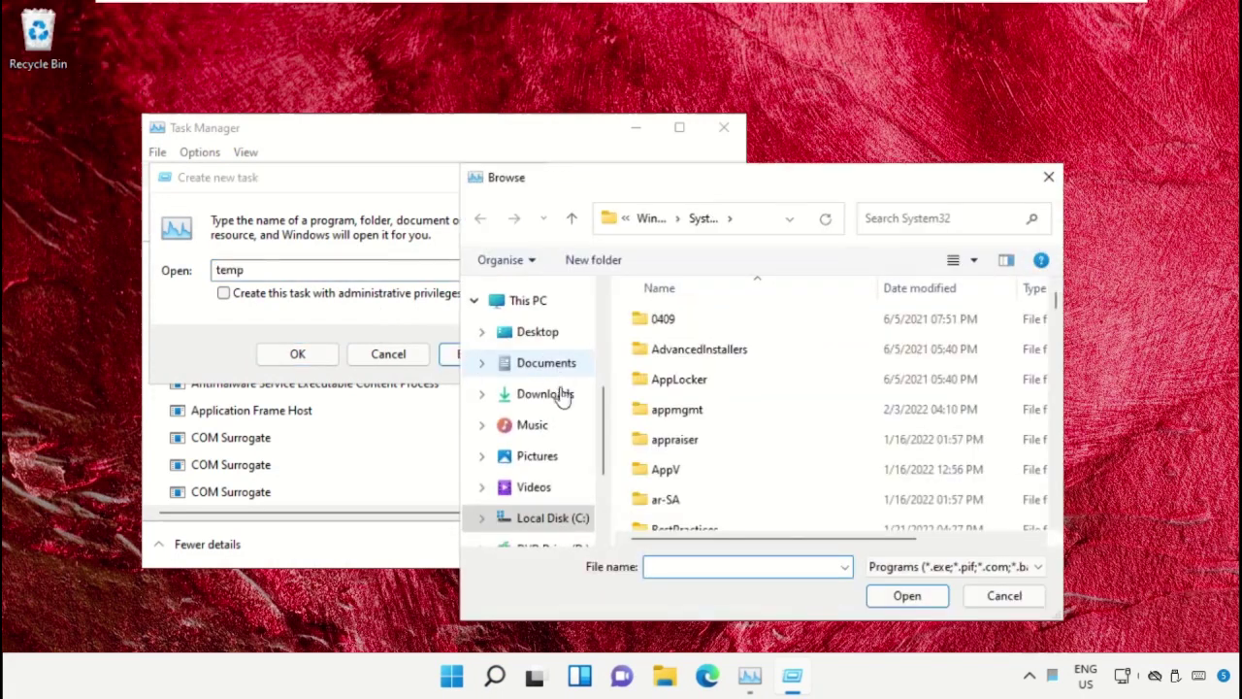
scroll(533, 514, down, 1)
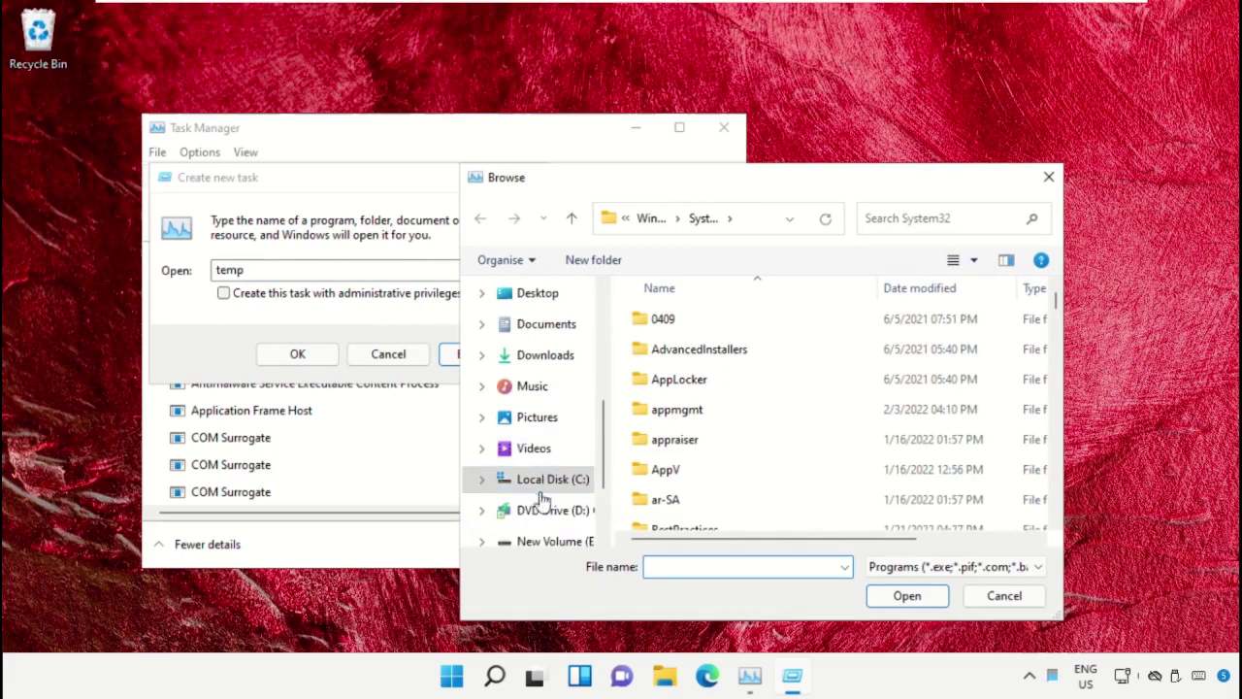
click(538, 485)
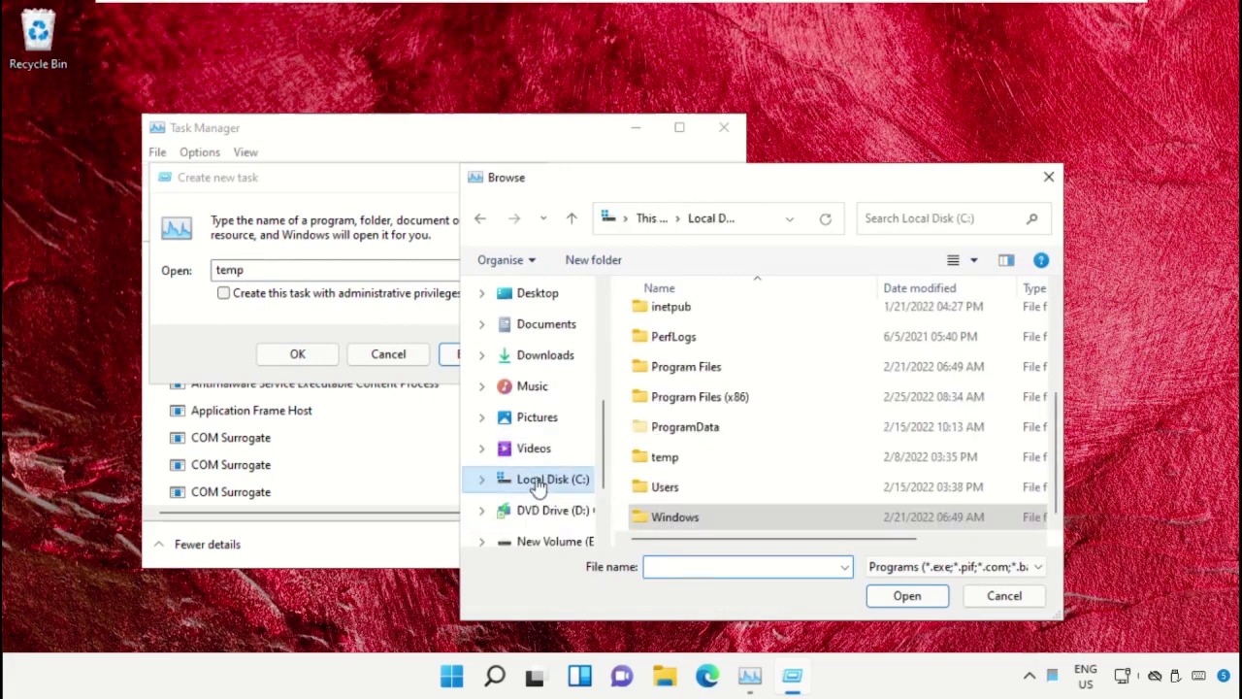
scroll(538, 341, up, 2)
click(539, 339)
scroll(782, 413, down, 3)
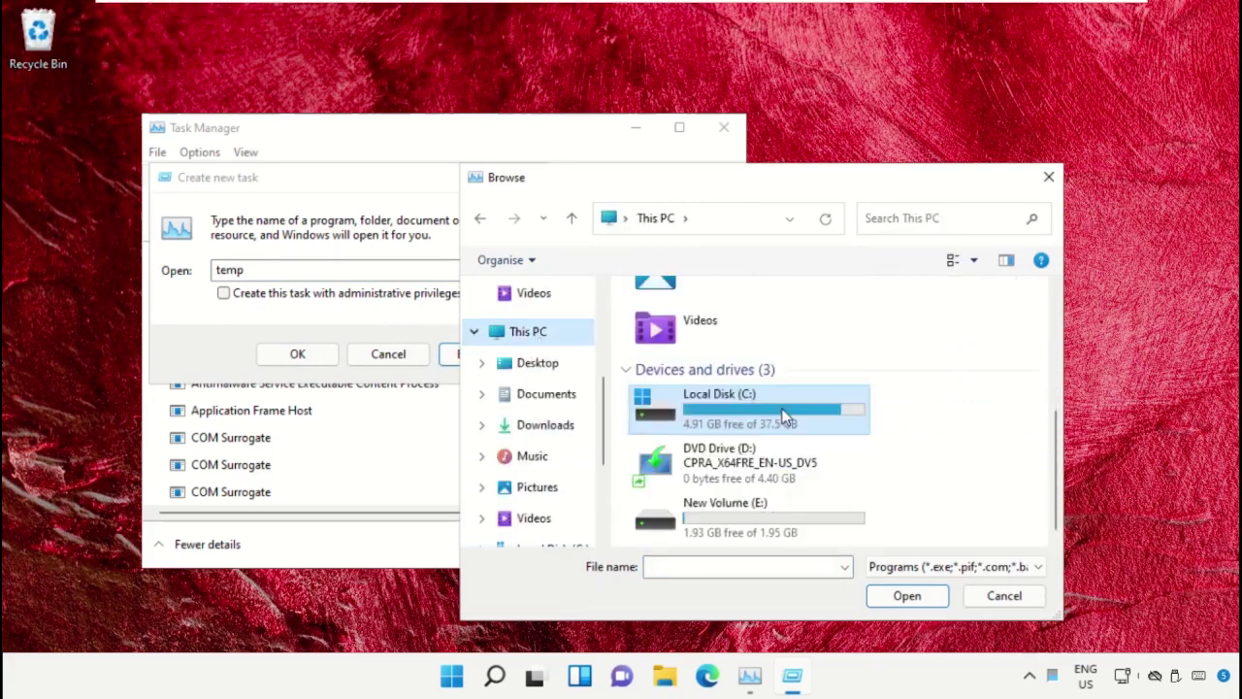
scroll(713, 488, up, 3)
scroll(776, 427, down, 2)
double_click(771, 412)
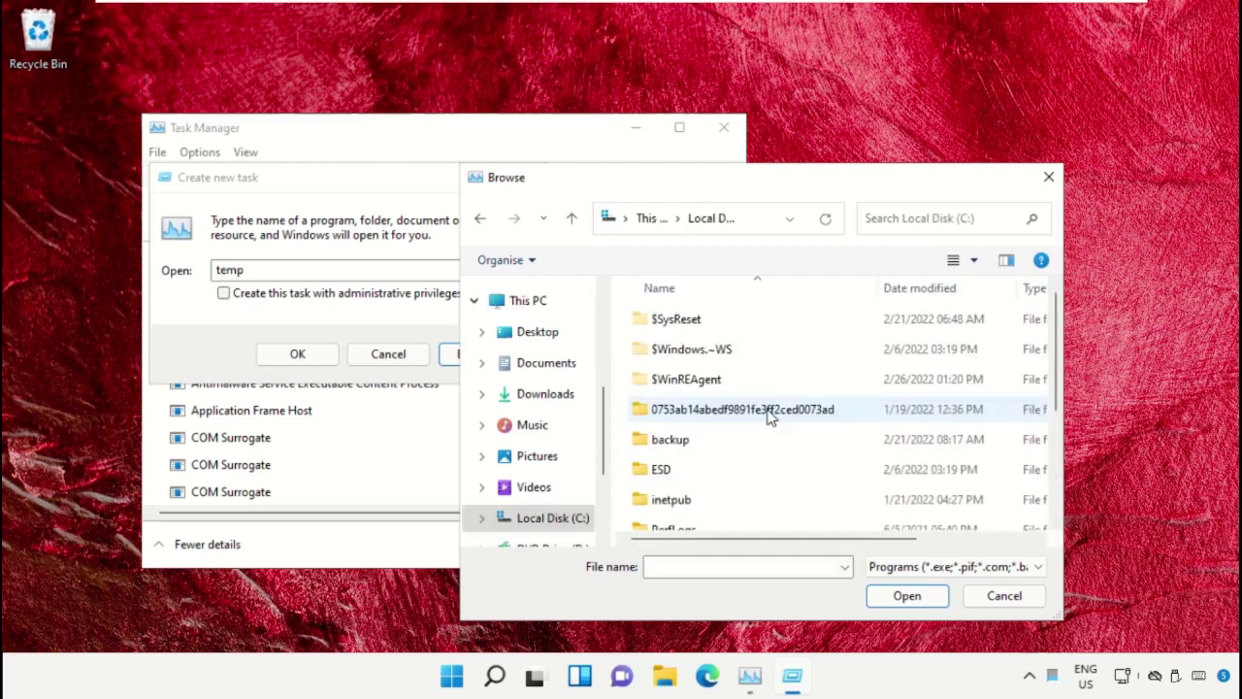
scroll(734, 355, down, 3)
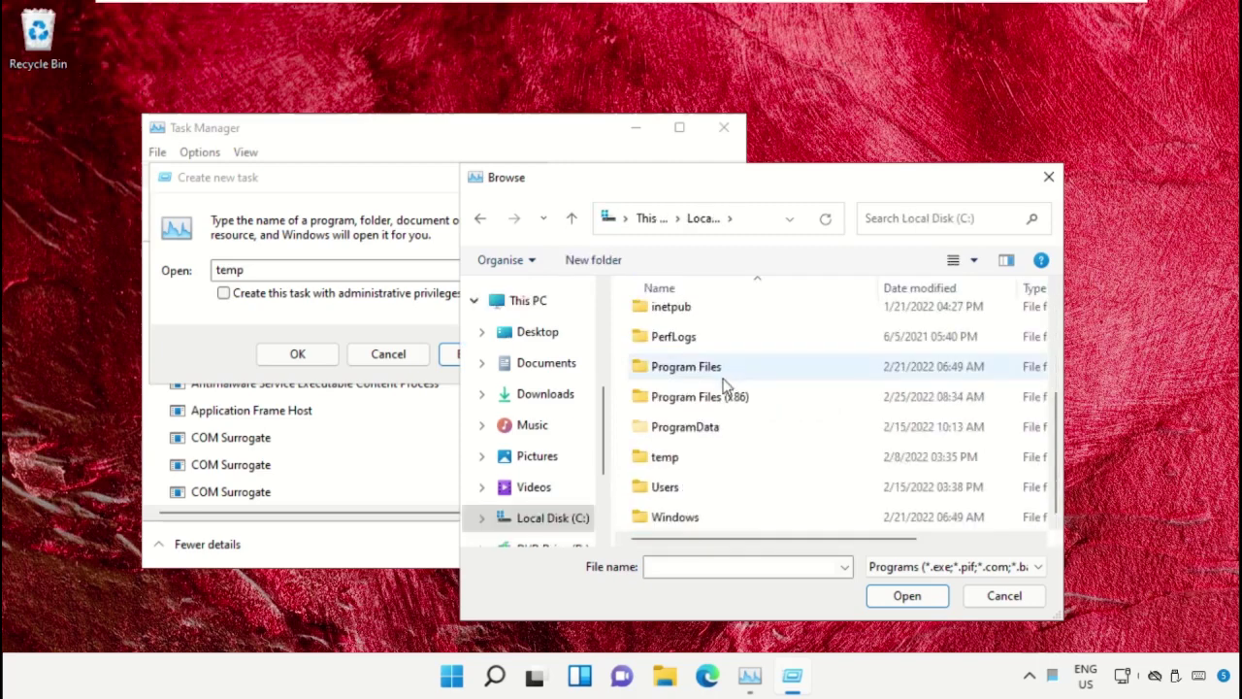
double_click(687, 518)
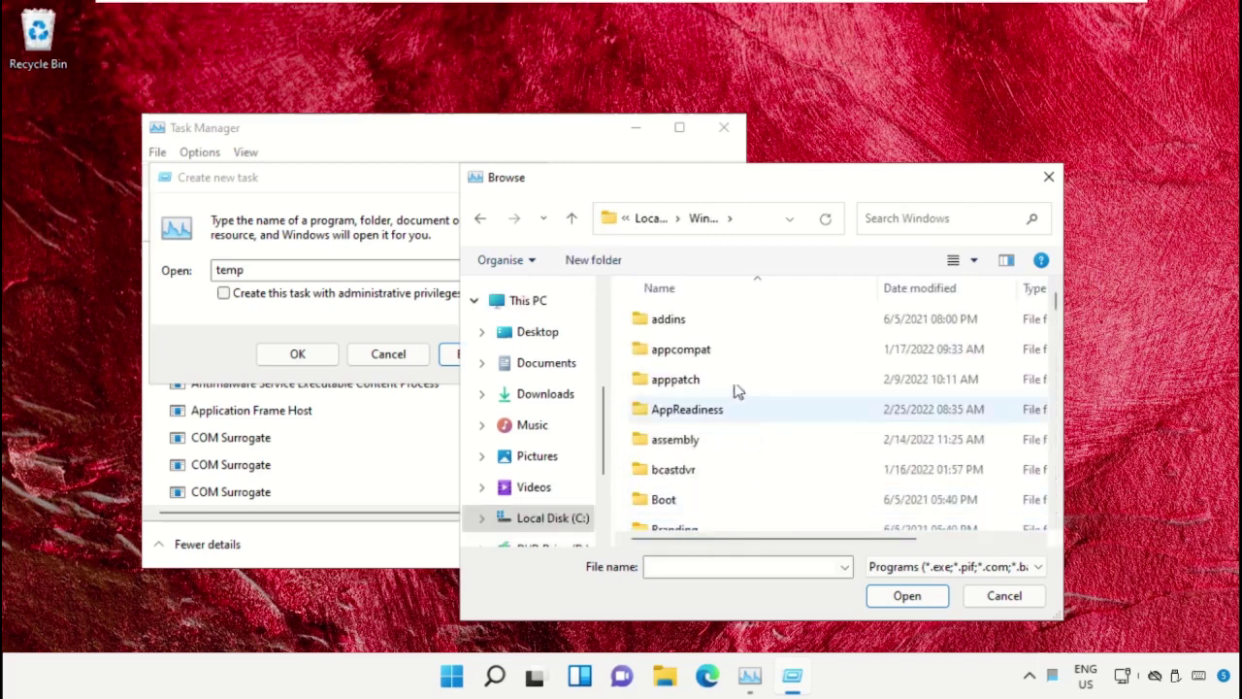
- Choose cmd.exe in C:\Windows\System32 as the program to run
scroll(724, 369, down, 6)
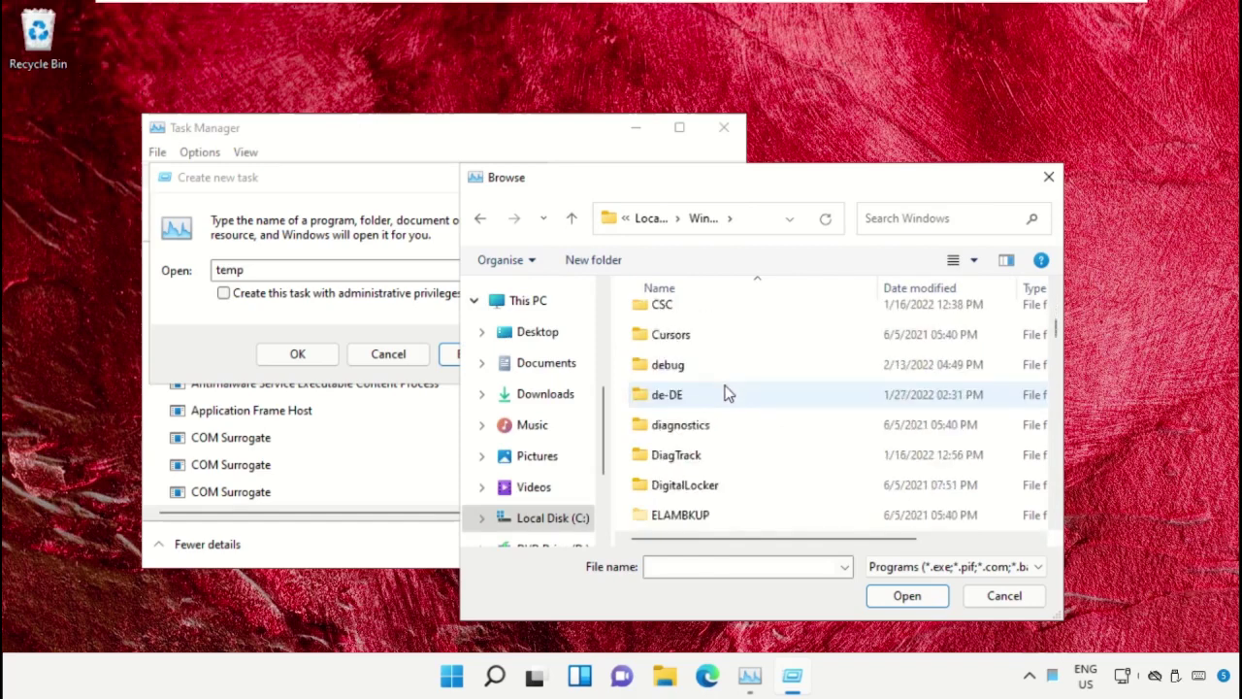
scroll(722, 418, down, 7)
scroll(715, 465, down, 4)
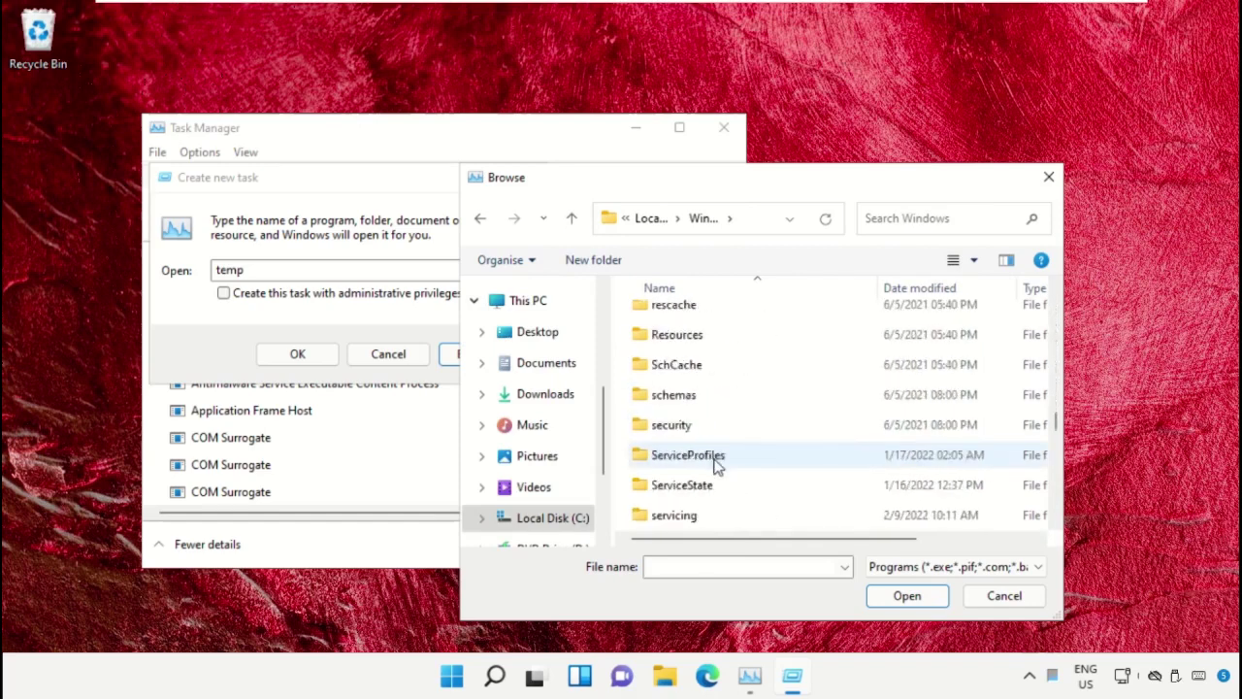
scroll(715, 466, down, 3)
click(684, 424)
double_click(684, 424)
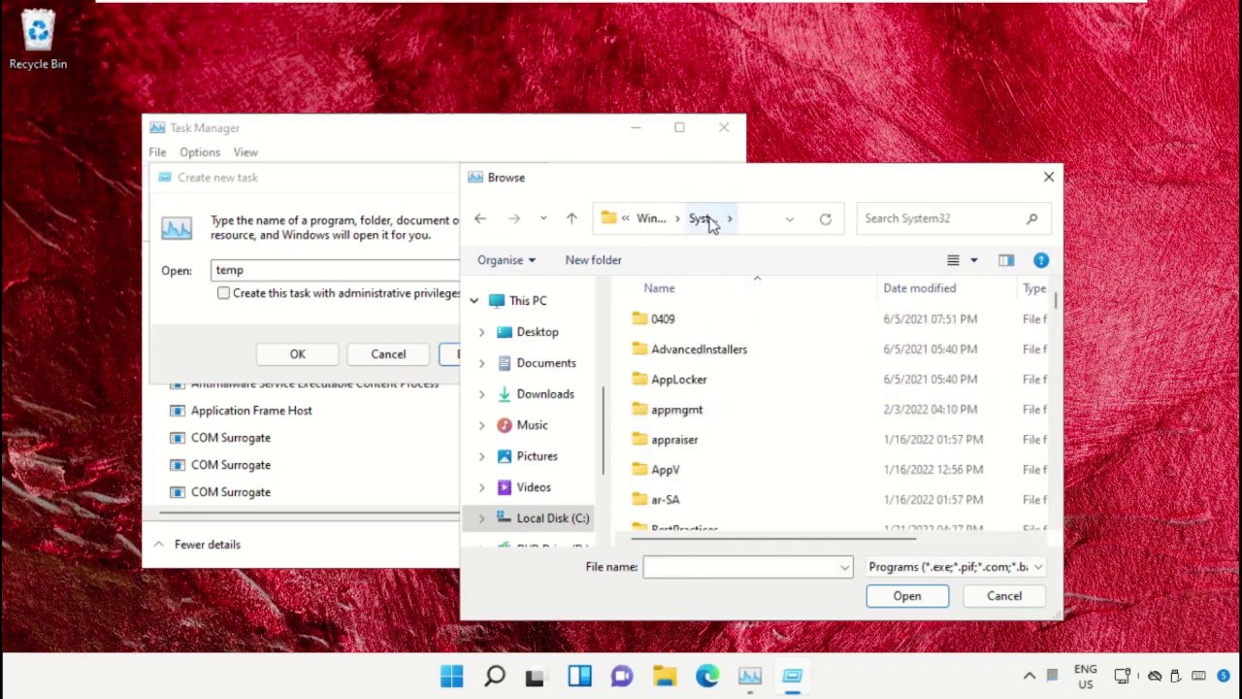
scroll(737, 435, down, 5)
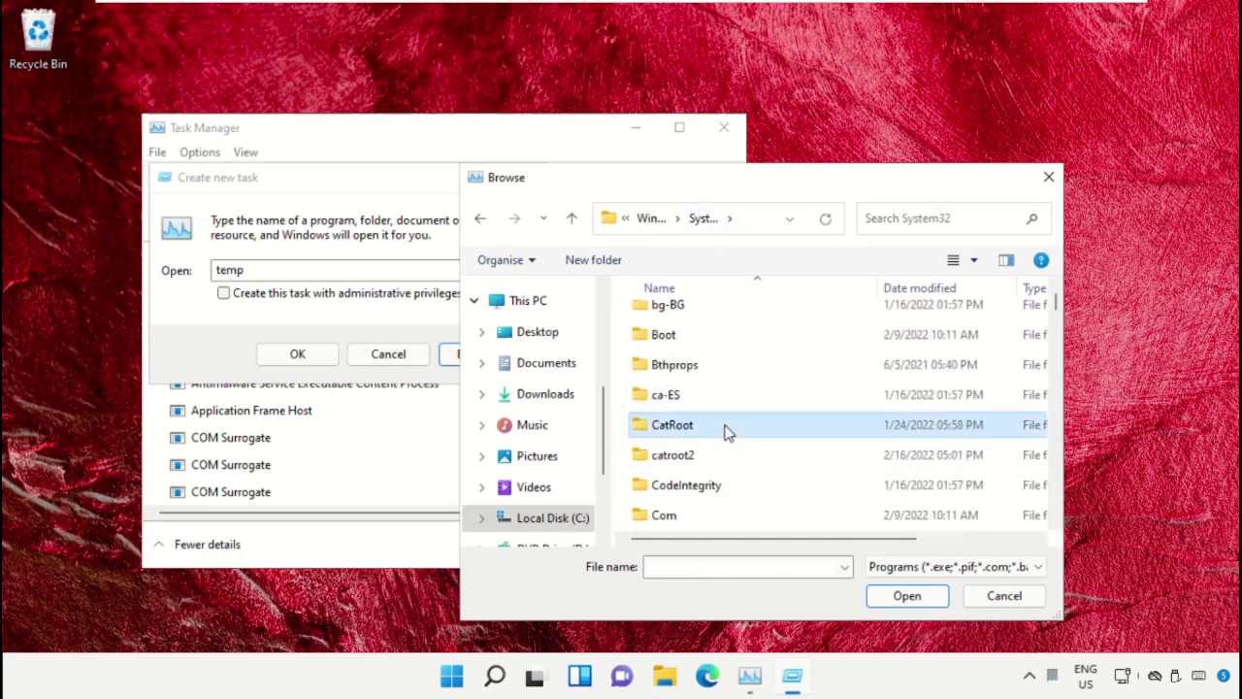
scroll(728, 432, down, 10)
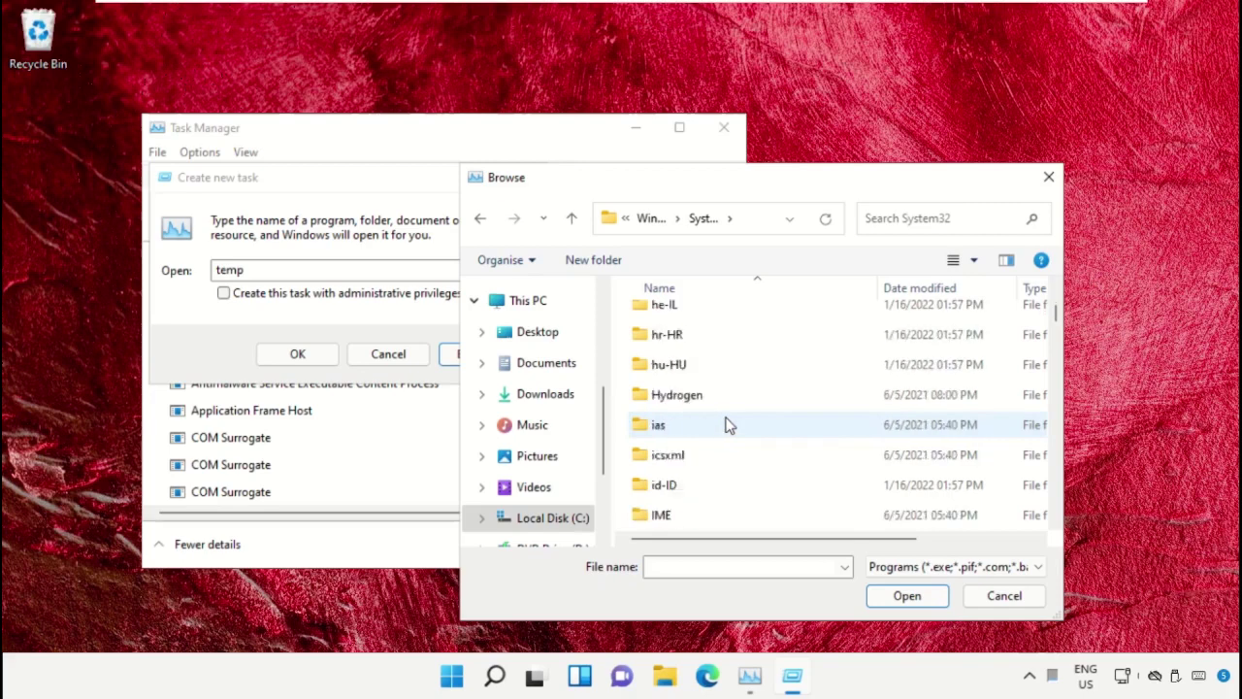
text(cmd)
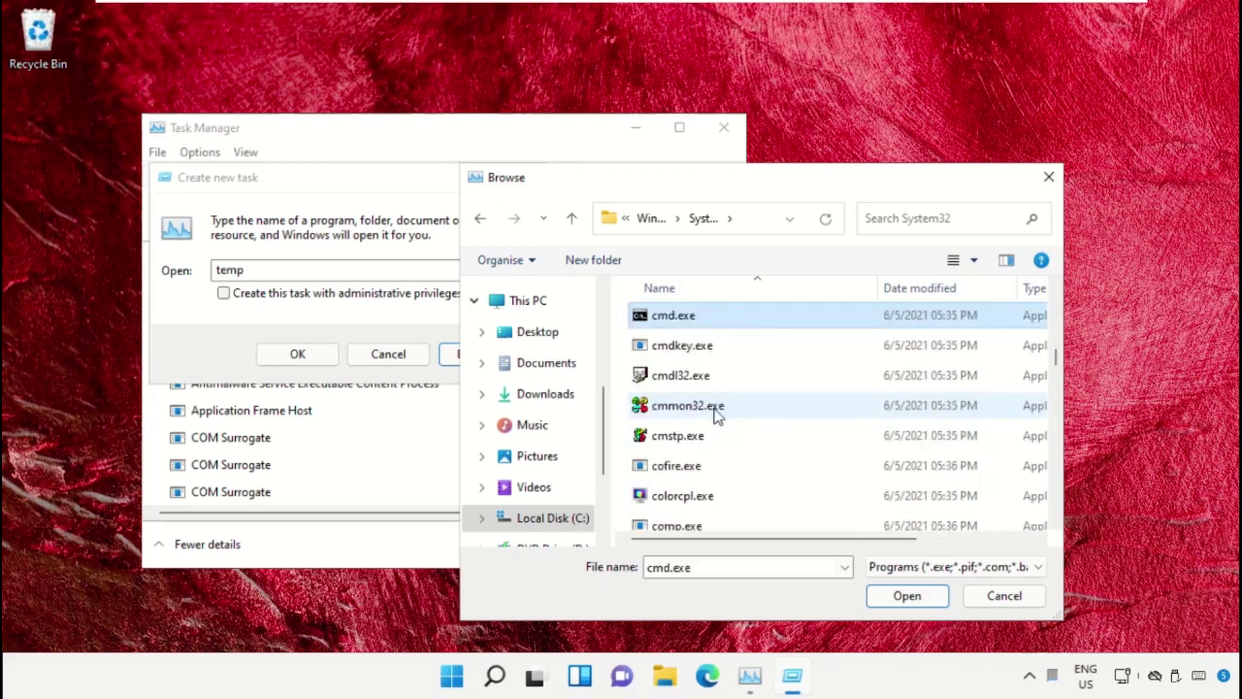
scroll(718, 415, up, 1)
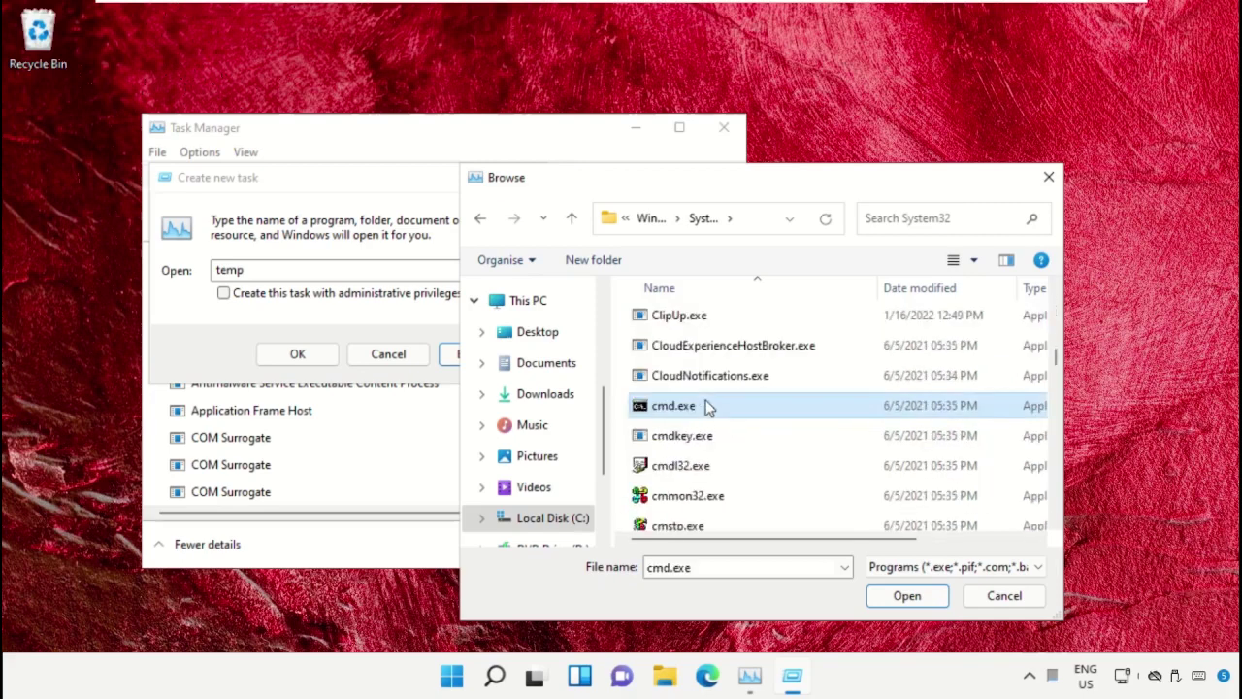
click(902, 596)
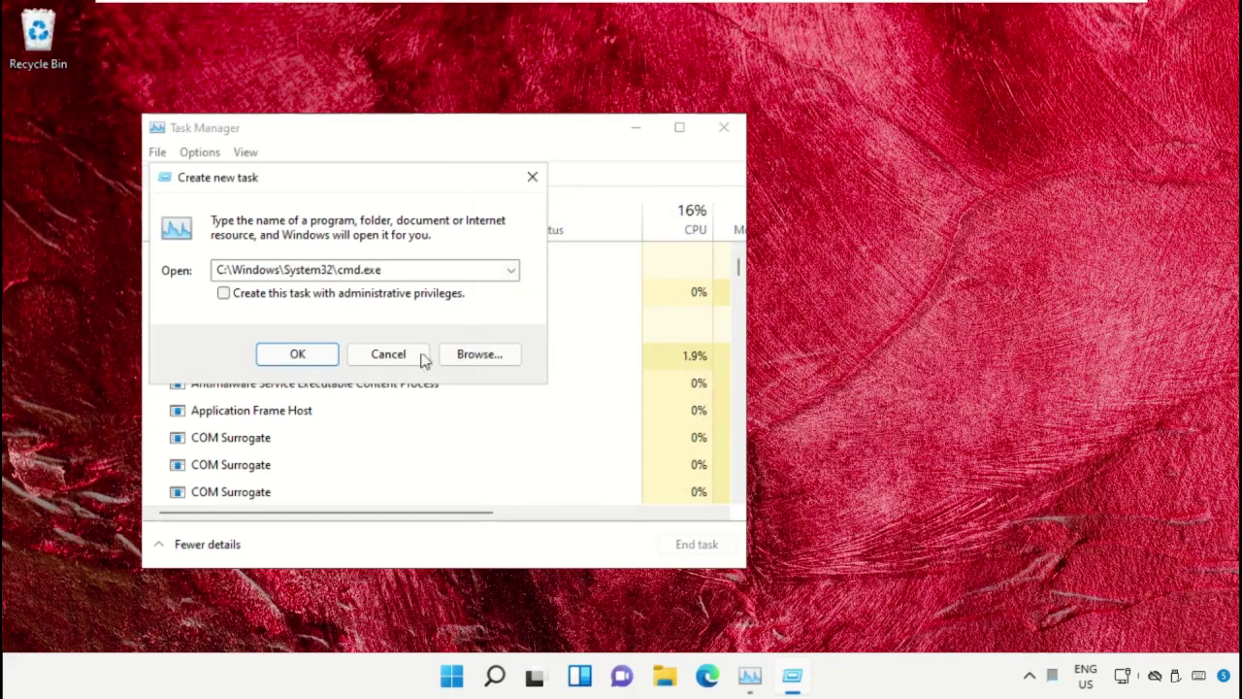
- Launch cmd.exe with administrative privileges, then minimize Task Manager and the console
click(223, 293)
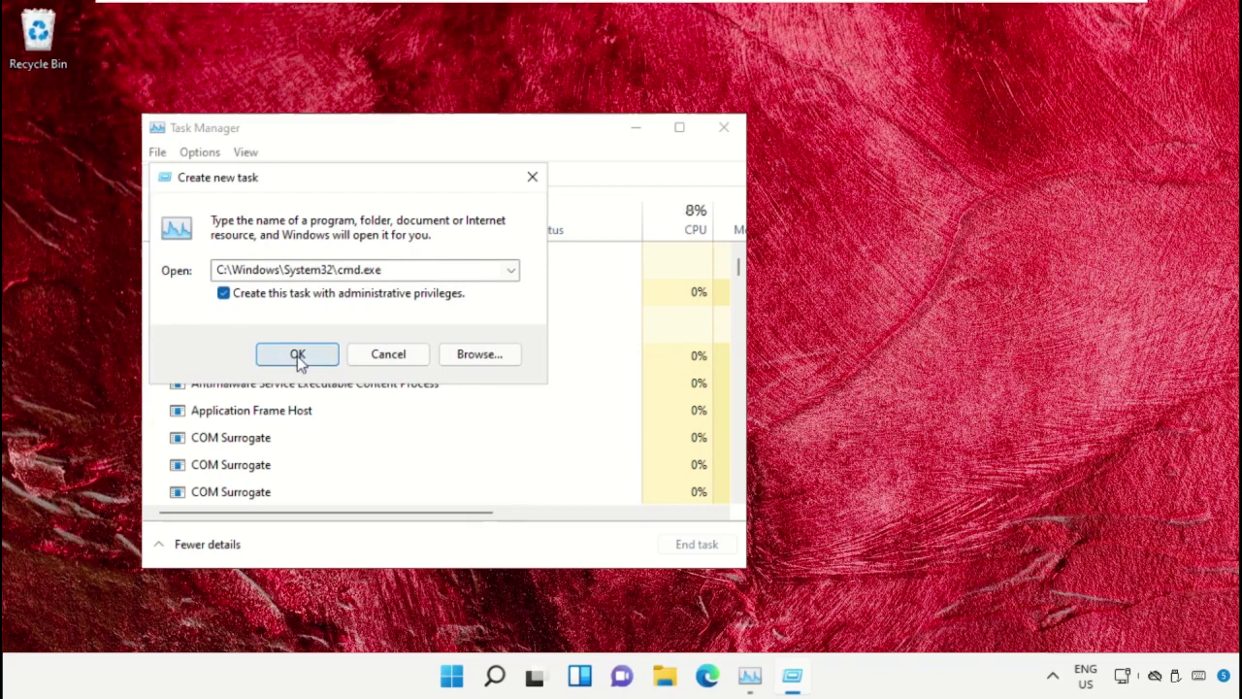
click(297, 355)
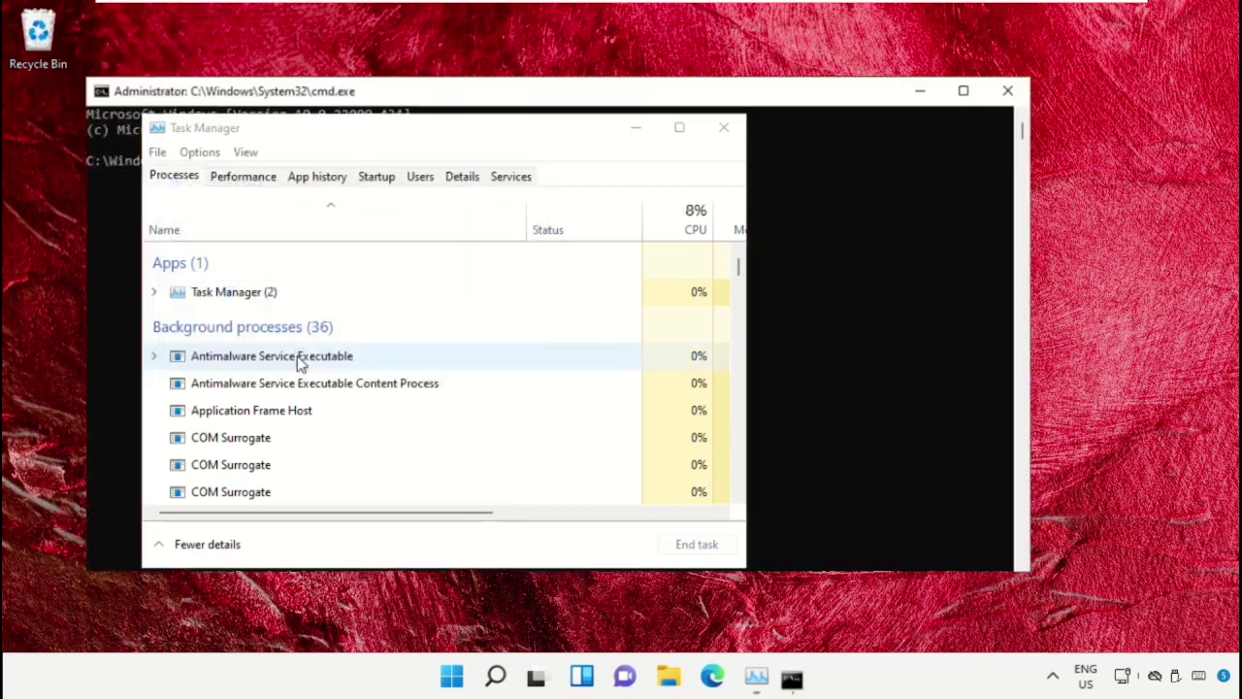
click(635, 133)
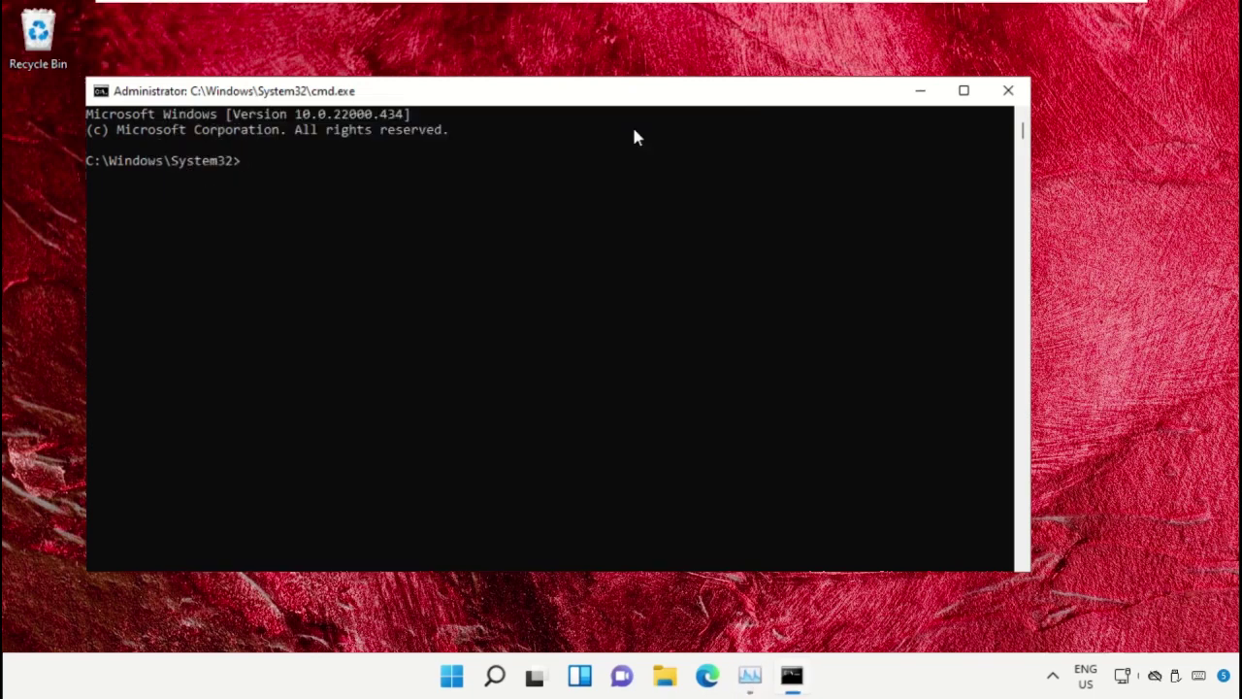
click(923, 93)
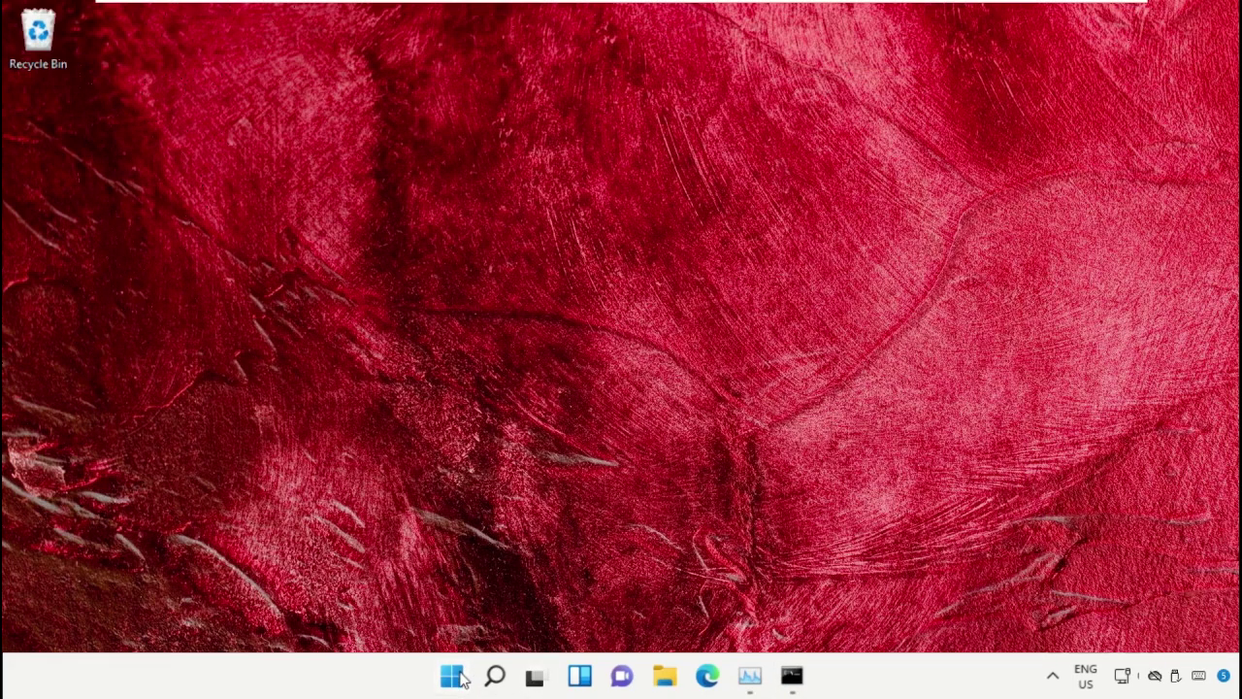
- Launch Chrome from the Start menu and go to google.com
click(453, 677)
text(Chrome)
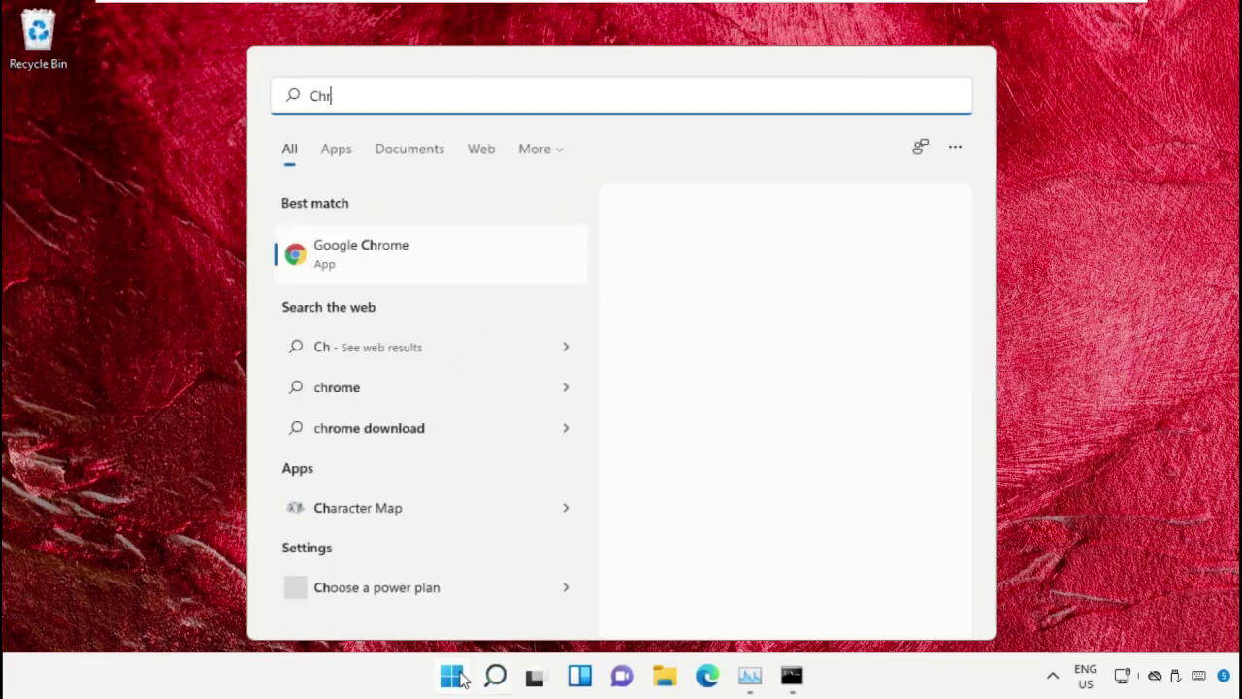
click(388, 263)
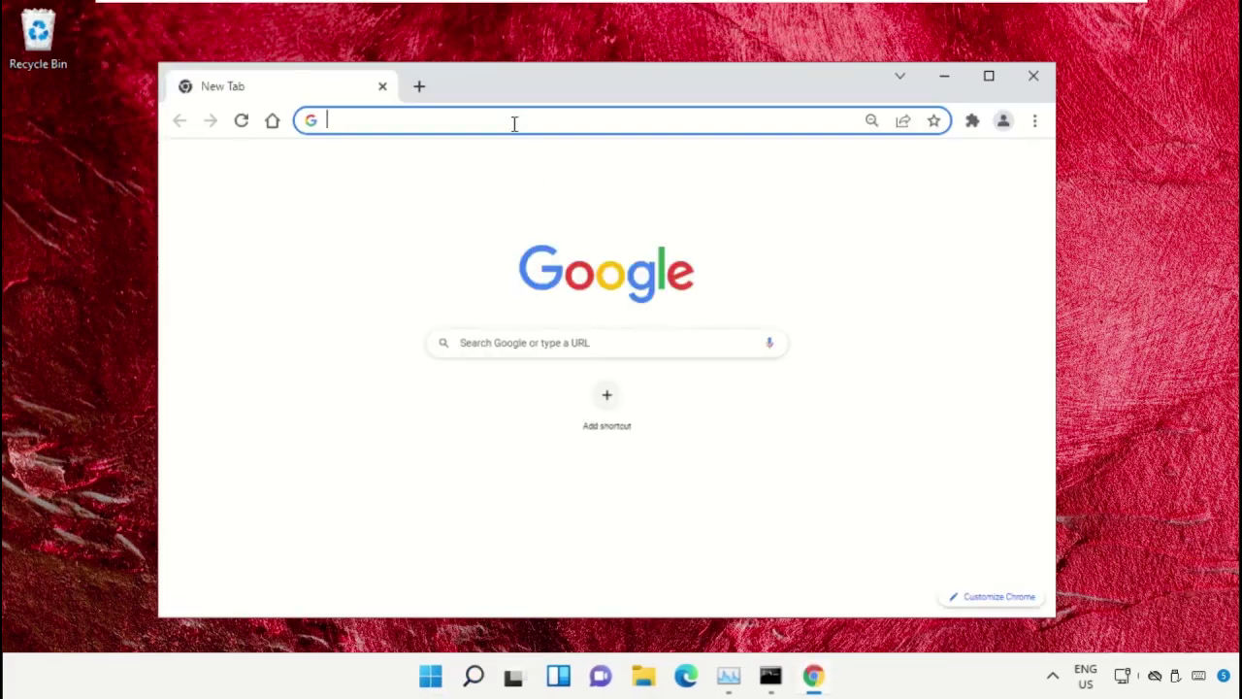
text(google.com)
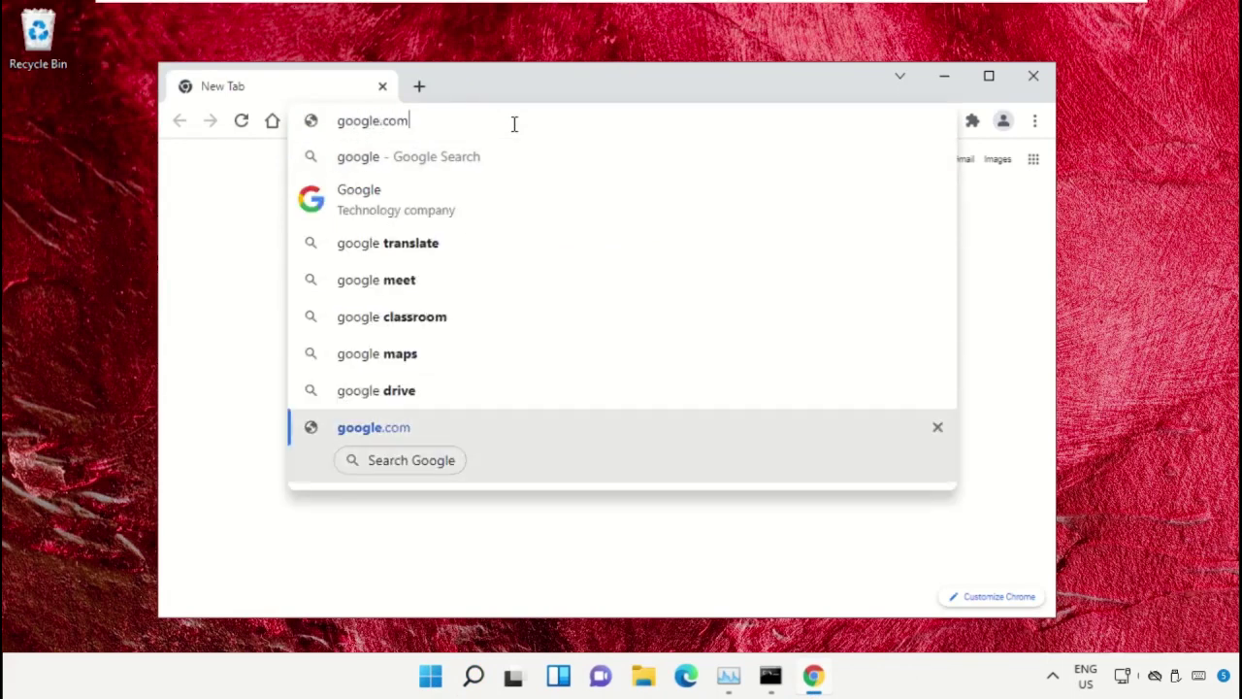
key(Return)
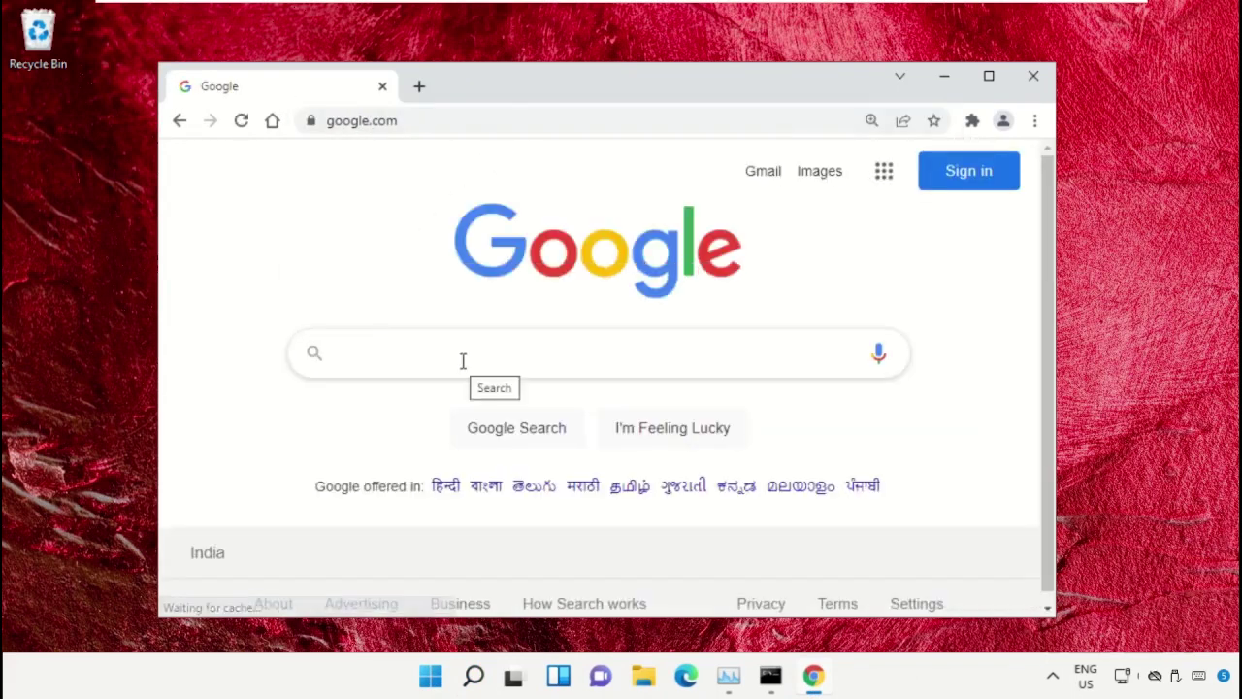
- Search Google for 'hows.tech windows commands' using the suggestion
text(hows.tech)
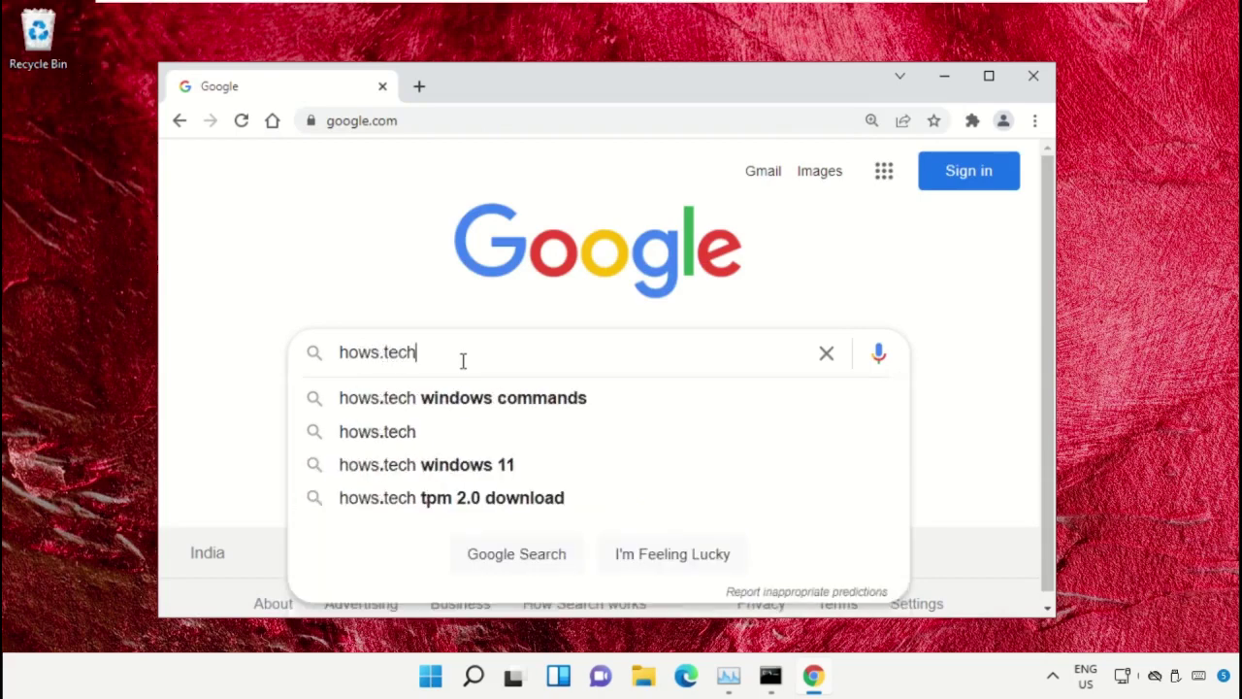
key(Down)
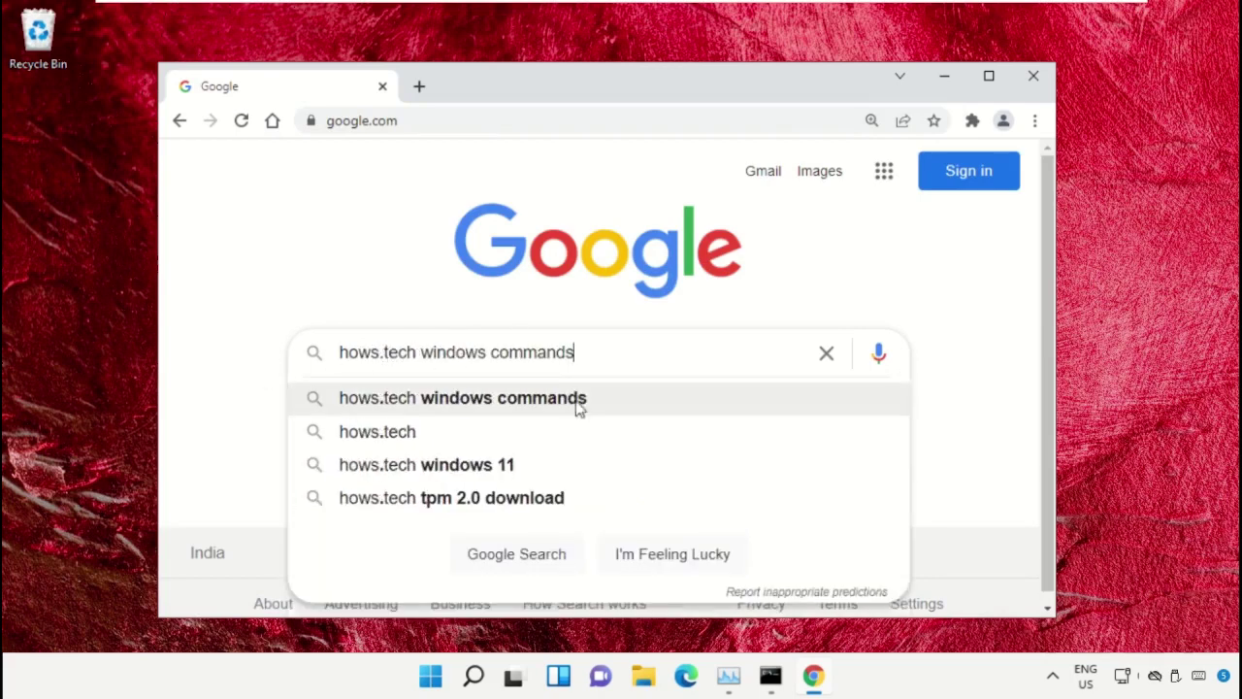
click(636, 397)
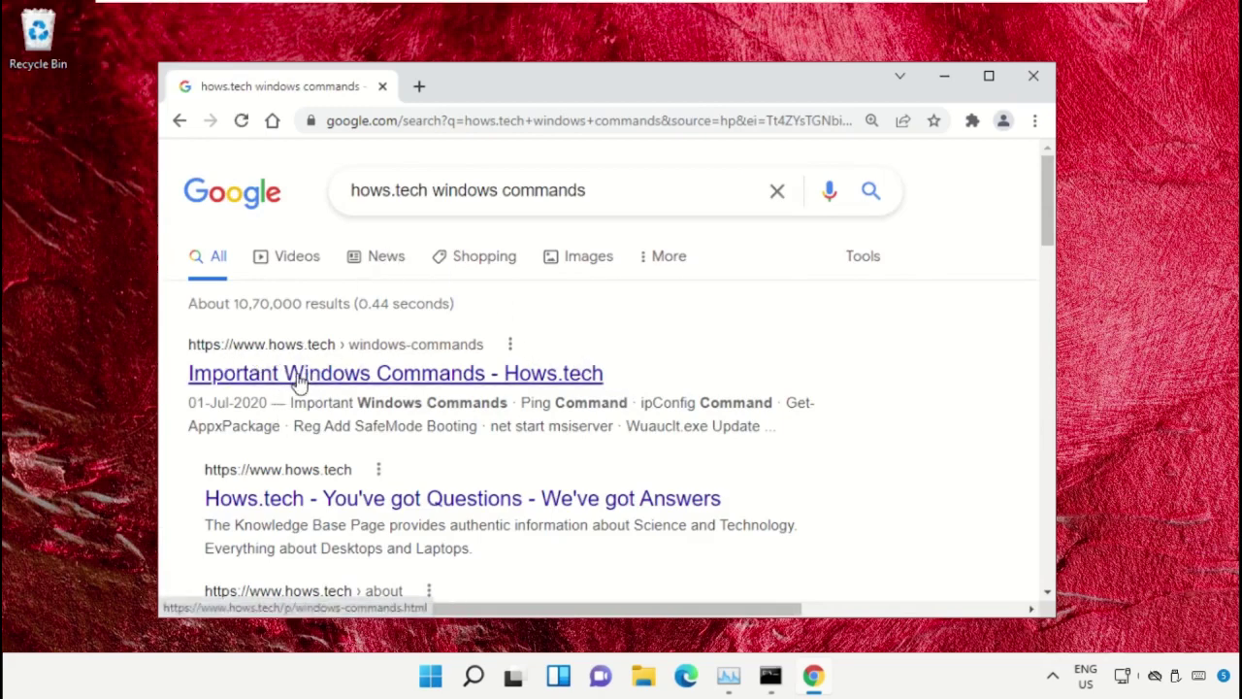
- Open the 'Important Windows Commands - Hows.tech' result and scroll through the ping and ipconfig commands
click(300, 382)
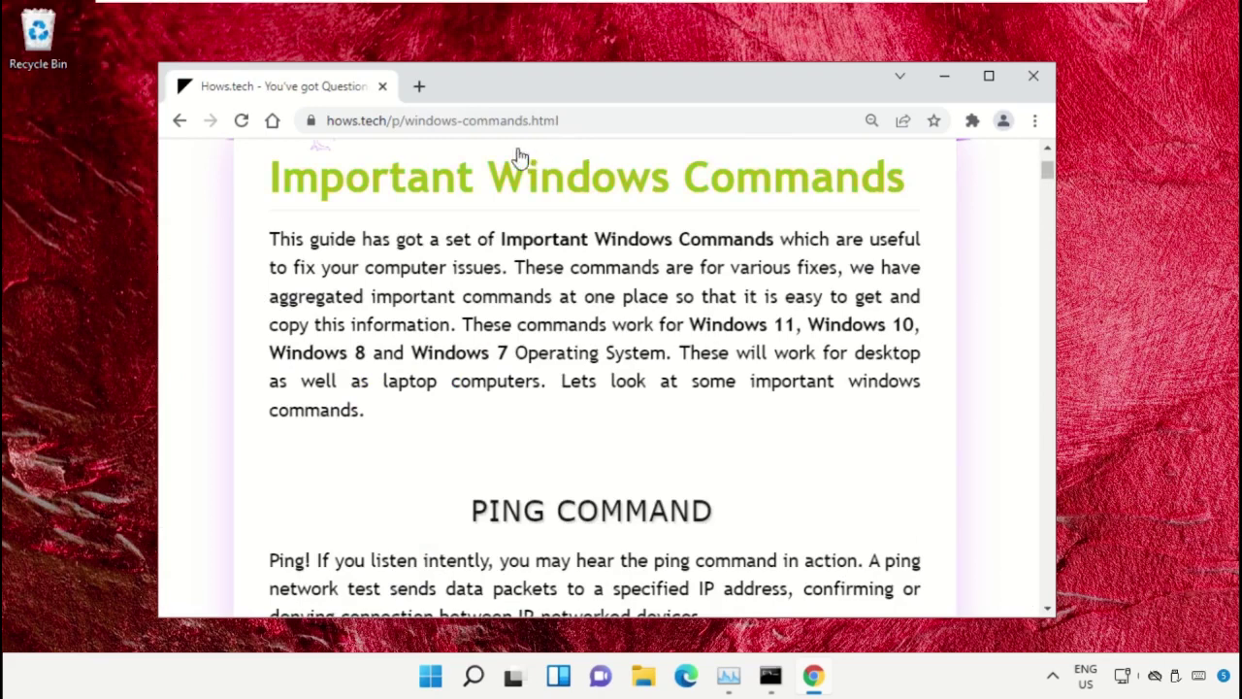
drag(922, 191, 257, 197)
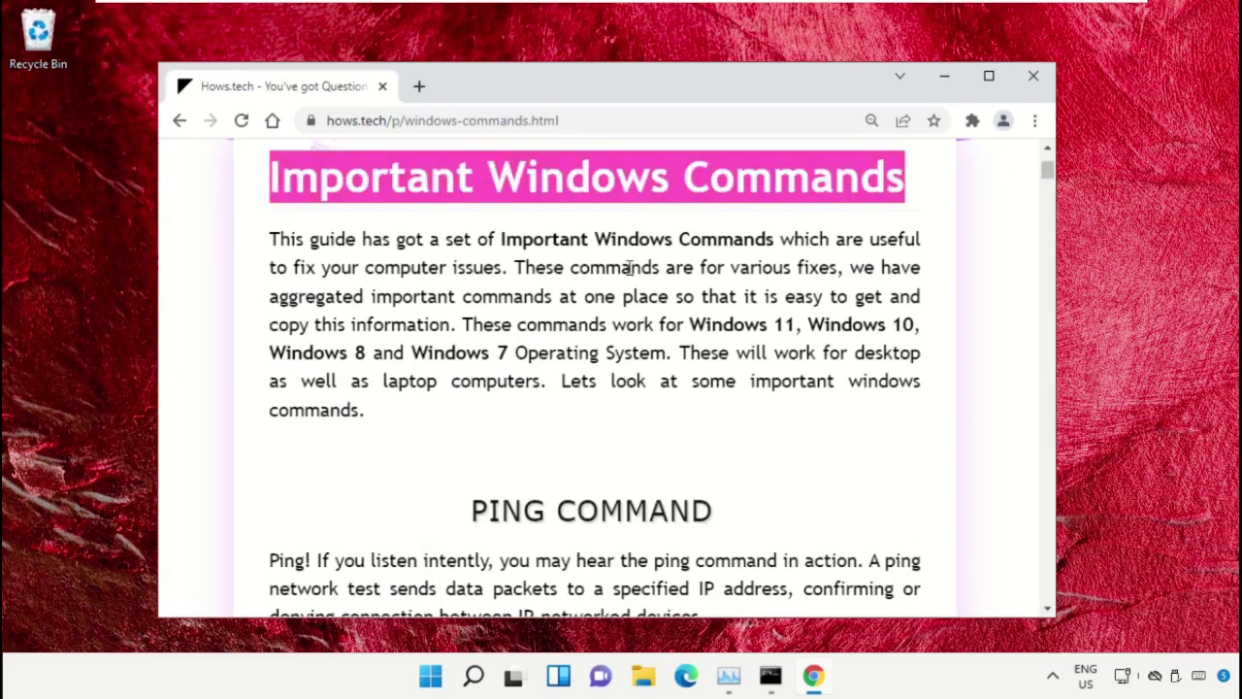
click(691, 287)
scroll(679, 296, down, 10)
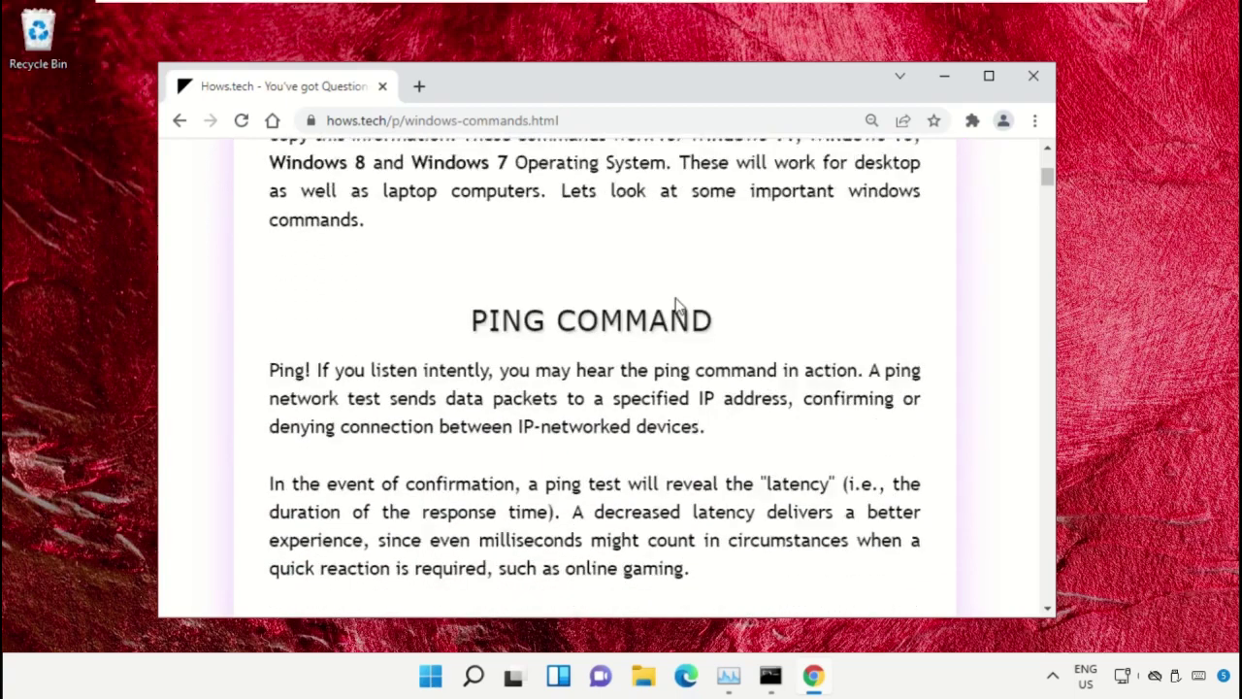
scroll(573, 300, down, 12)
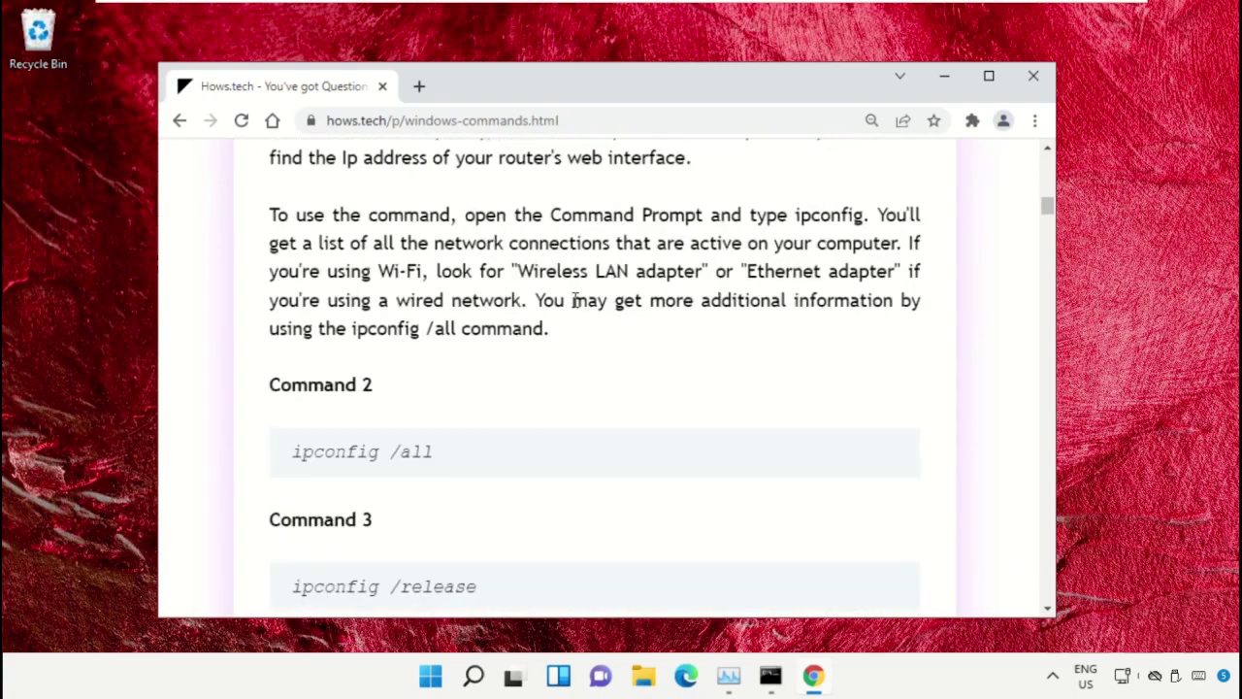
- Copy the Command 12 line 'sfc /scanfile=c:\windows\system32\ieframe.dll' from the page
scroll(586, 296, down, 12)
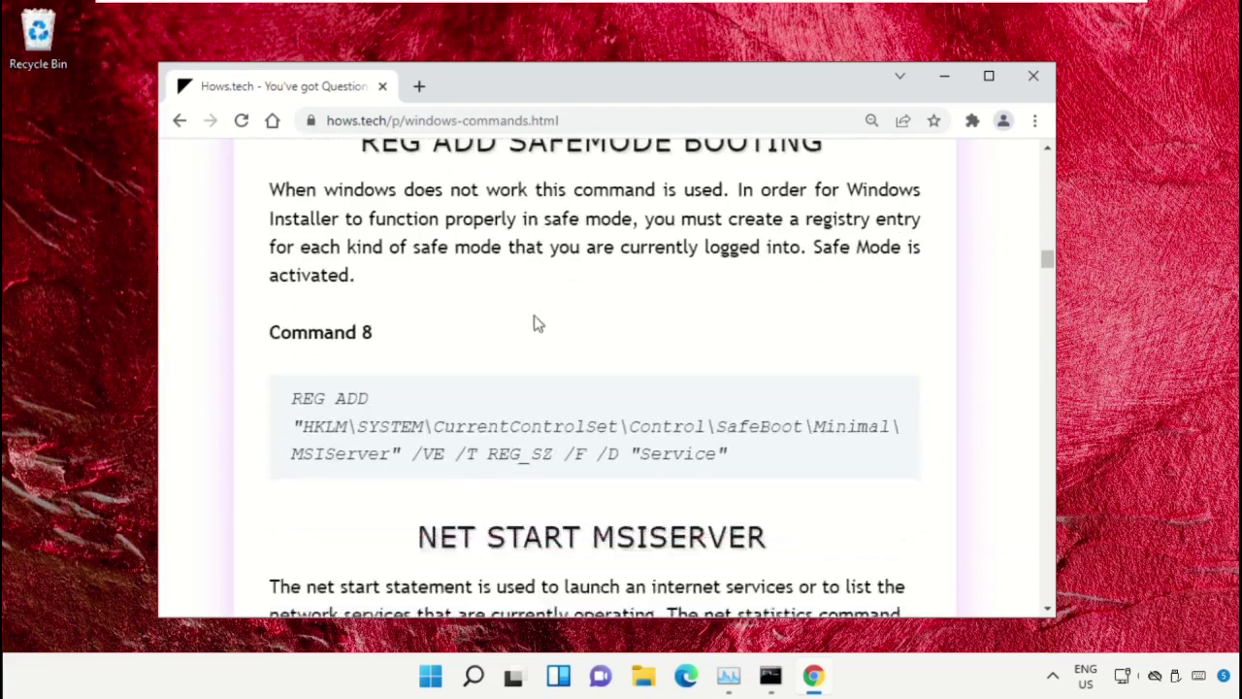
scroll(525, 332, down, 8)
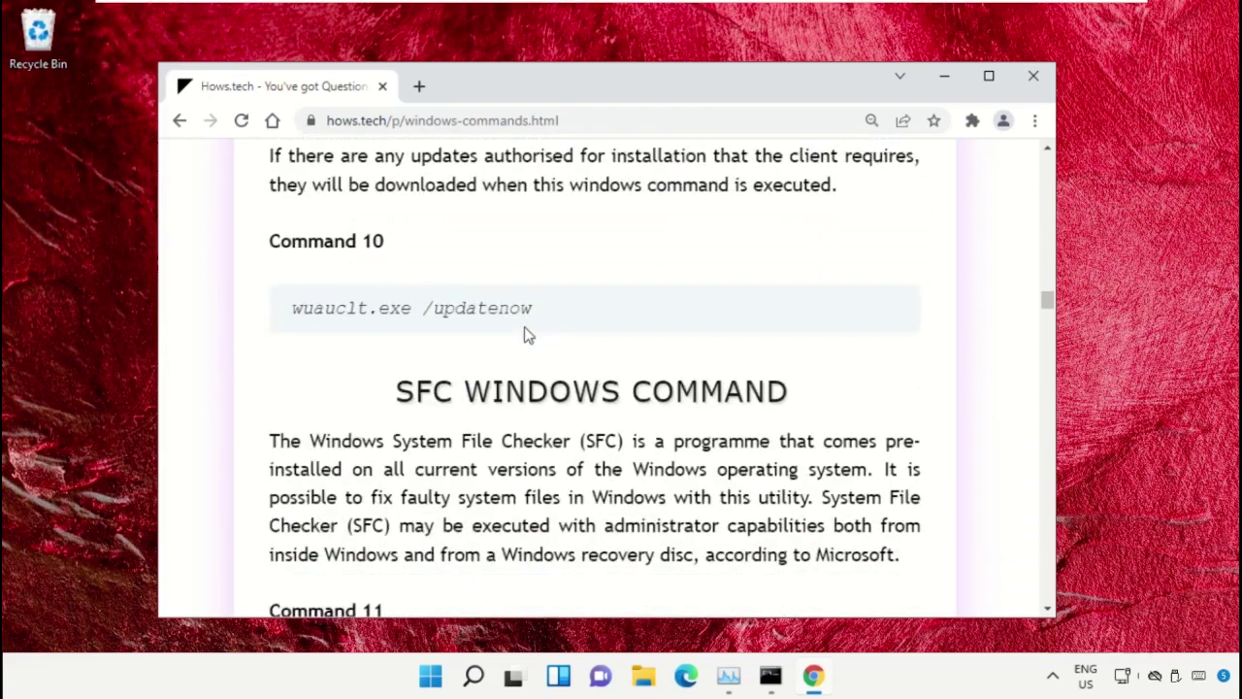
scroll(408, 342, down, 1)
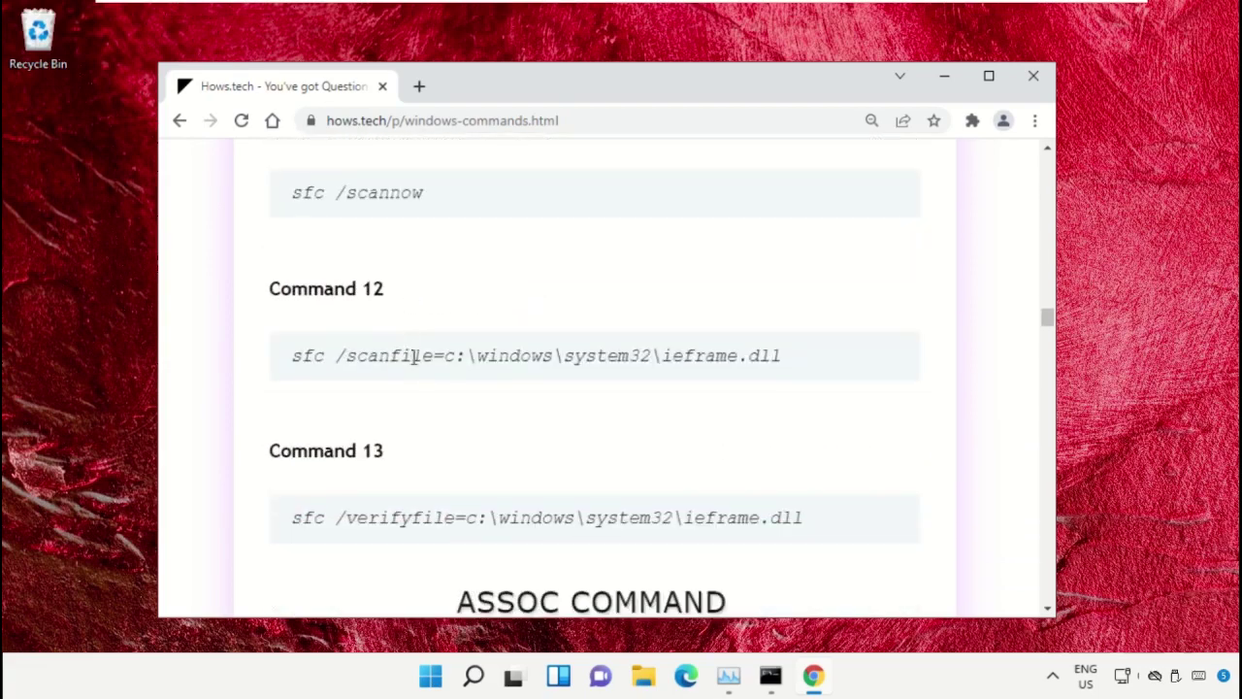
triple_click(440, 355)
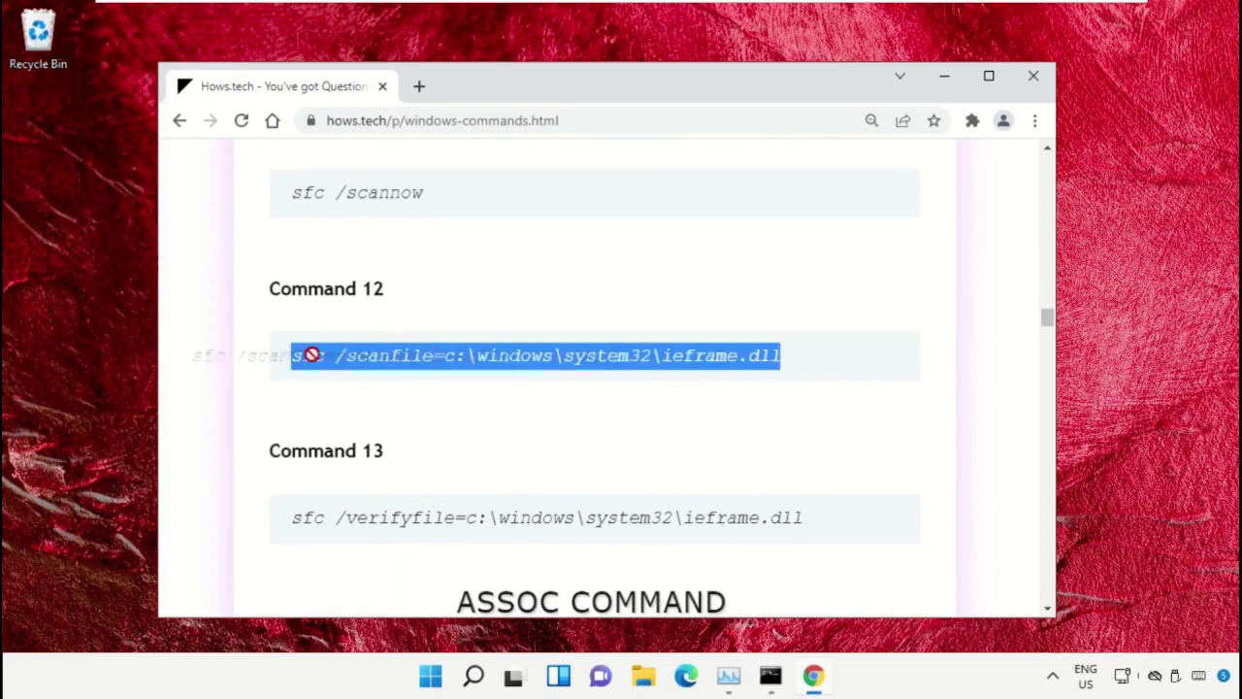
click(756, 410)
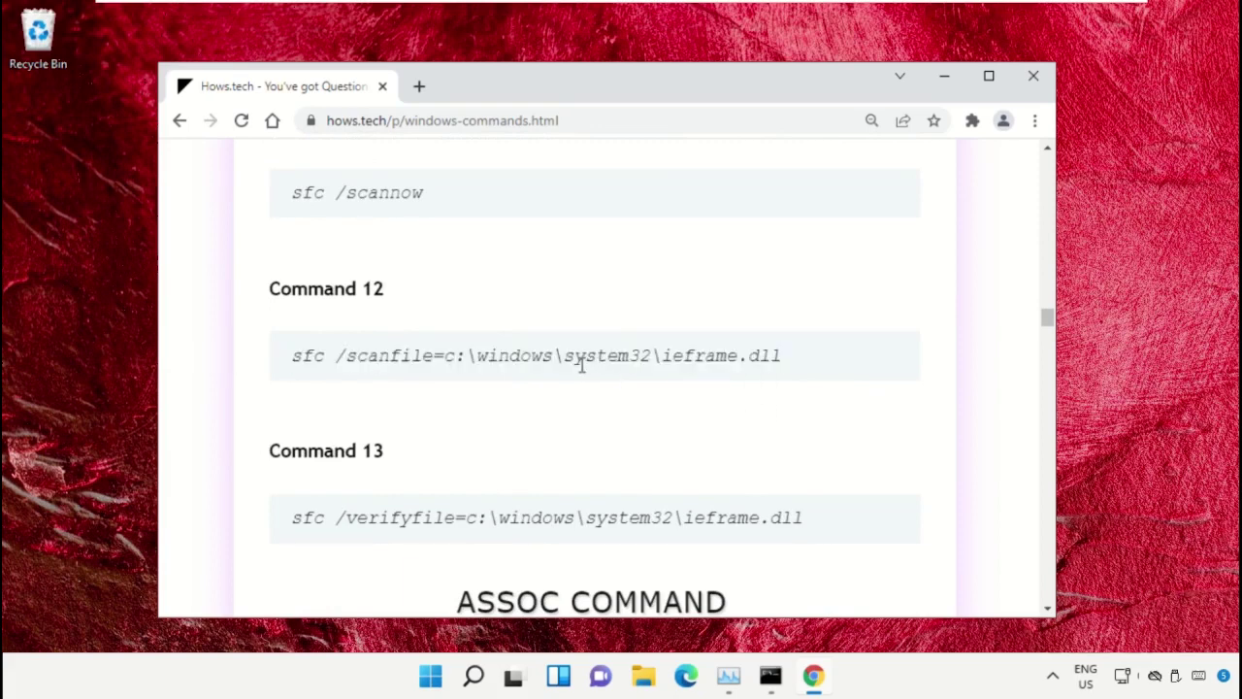
triple_click(493, 356)
right_click(493, 359)
click(540, 378)
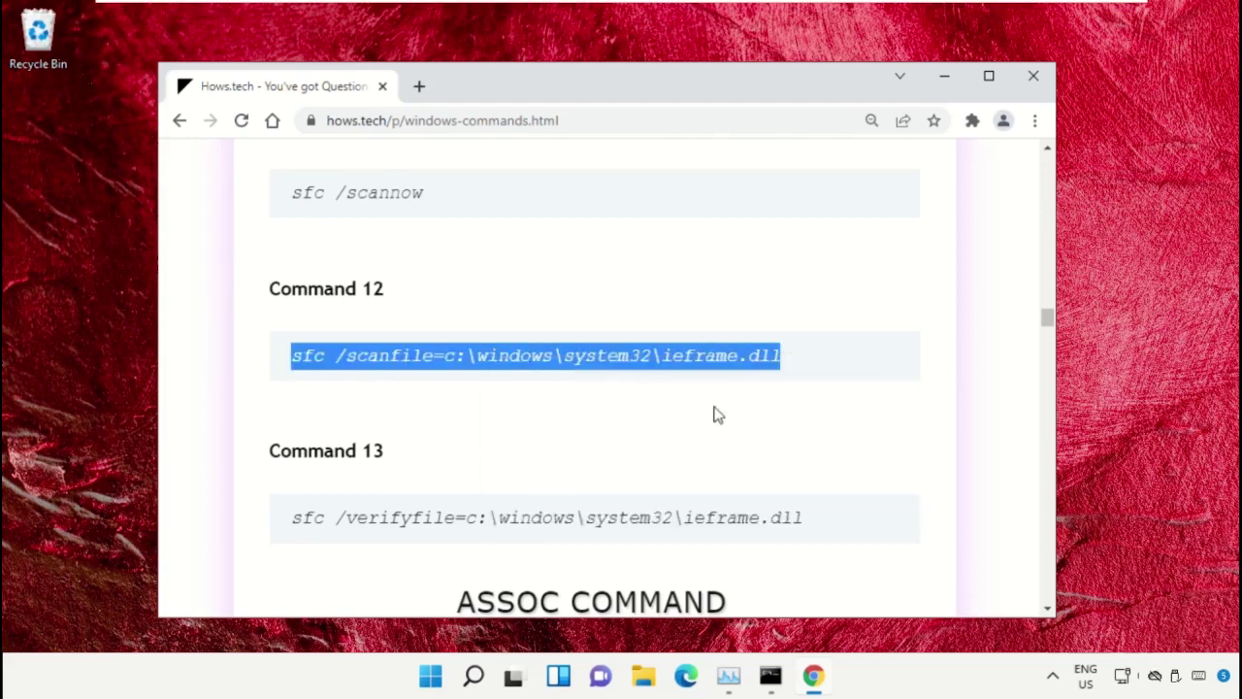
- Paste and run sfc /scanfile=c:\windows\system32\ieframe.dll in the administrator console
click(770, 677)
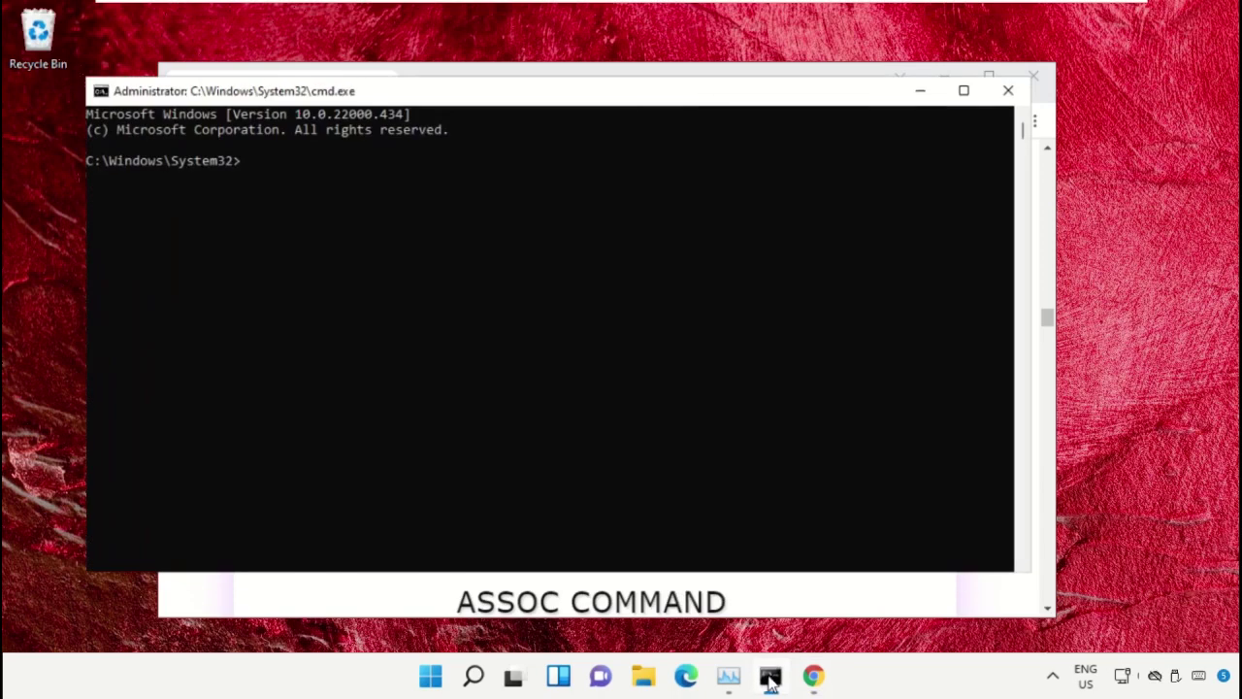
drag(580, 101, 626, 129)
right_click(374, 240)
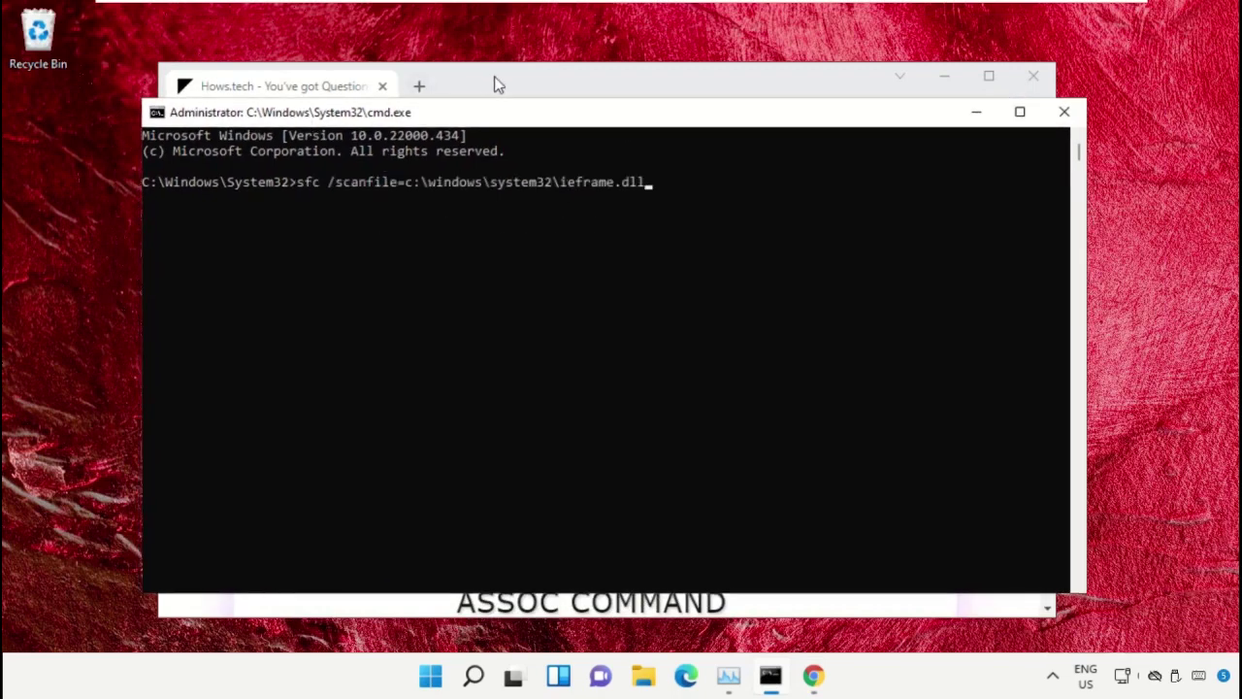
key(Return)
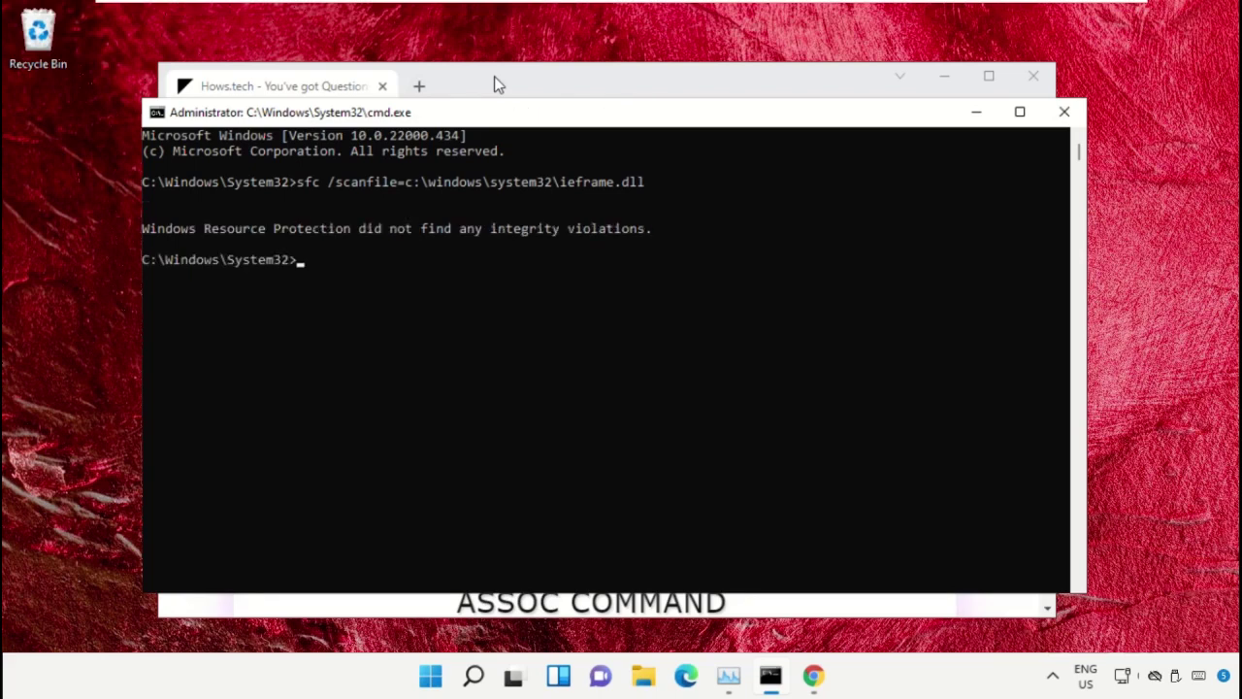
- Copy the Command 13 sfc /verifyfile line from the hows.tech page
click(493, 85)
scroll(455, 263, down, 1)
triple_click(402, 426)
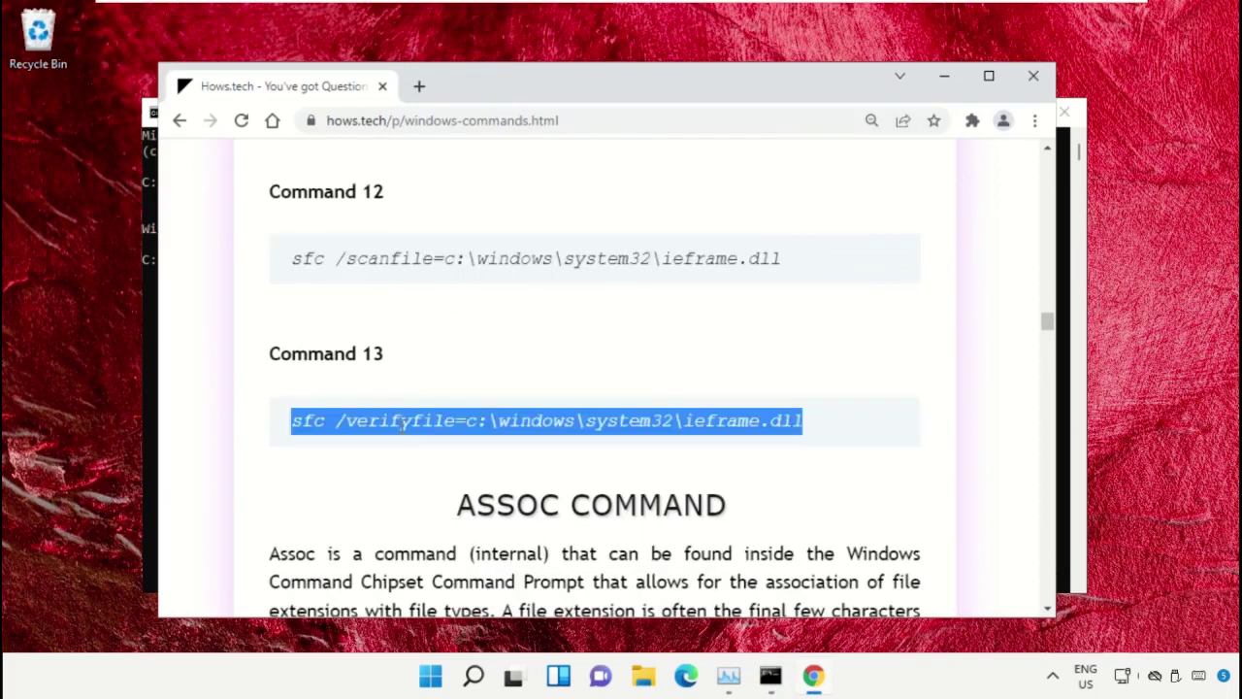
right_click(409, 428)
click(488, 445)
- Run the sfc /verifyfile check on ieframe.dll in the console, then close it
click(769, 676)
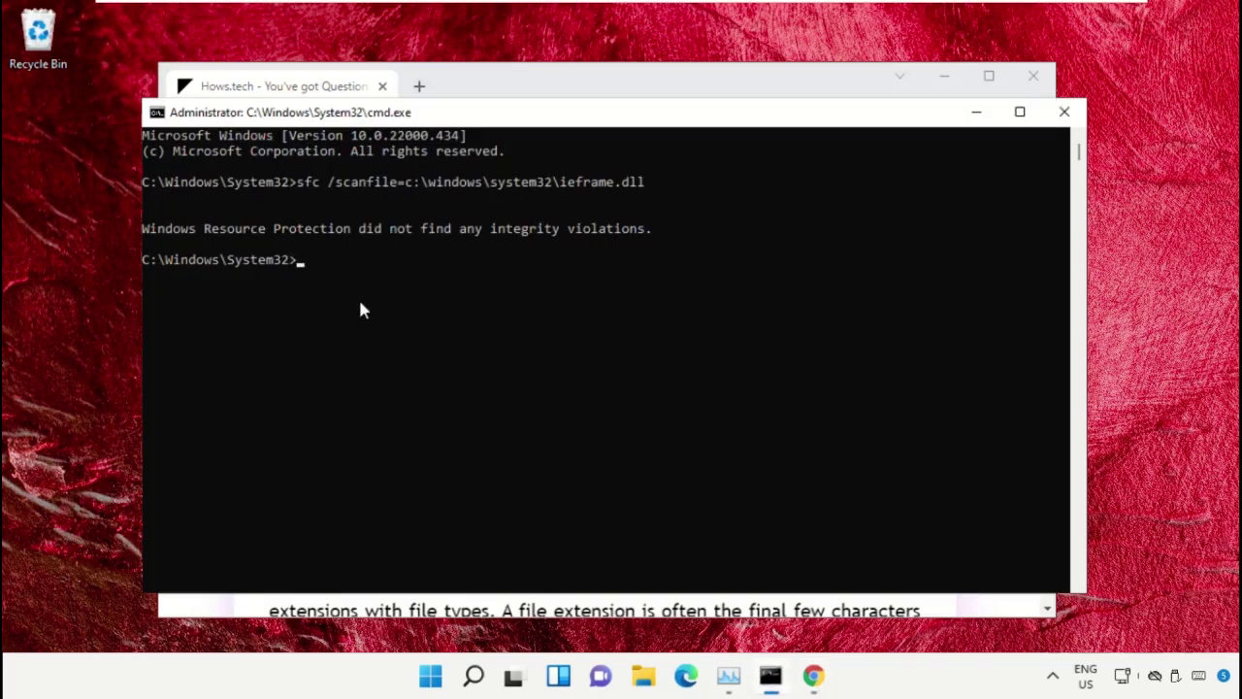
key(ctrl+v)
key(Return)
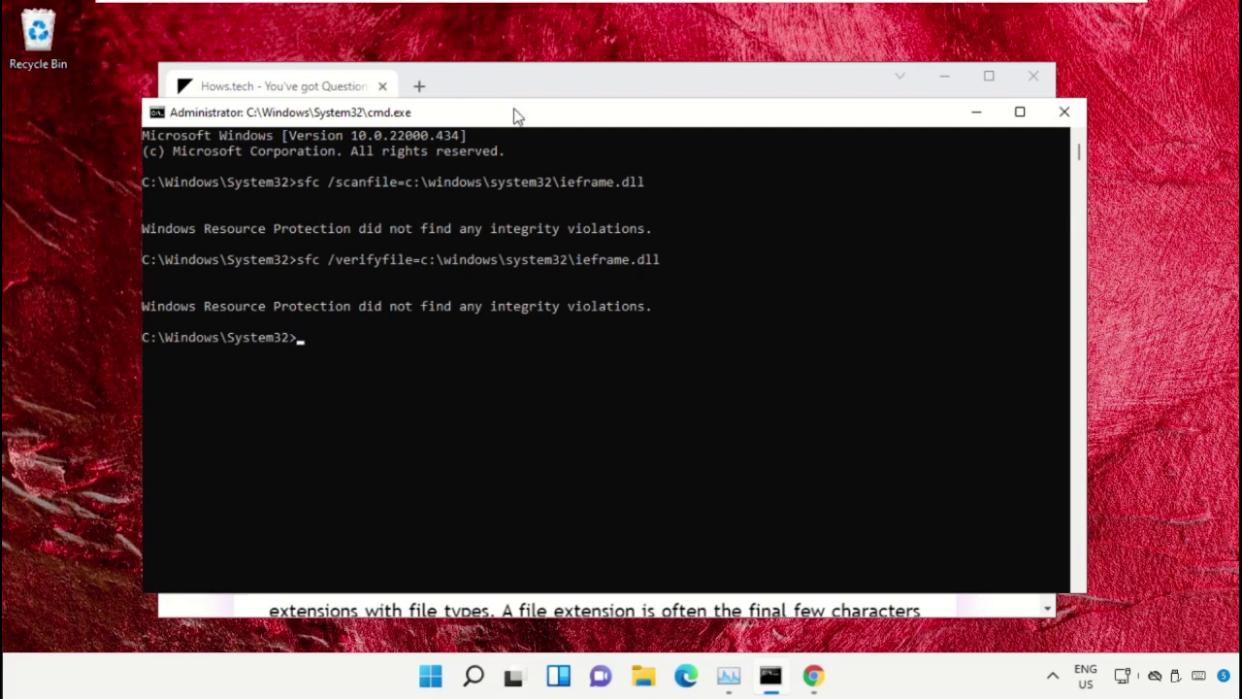
click(1065, 113)
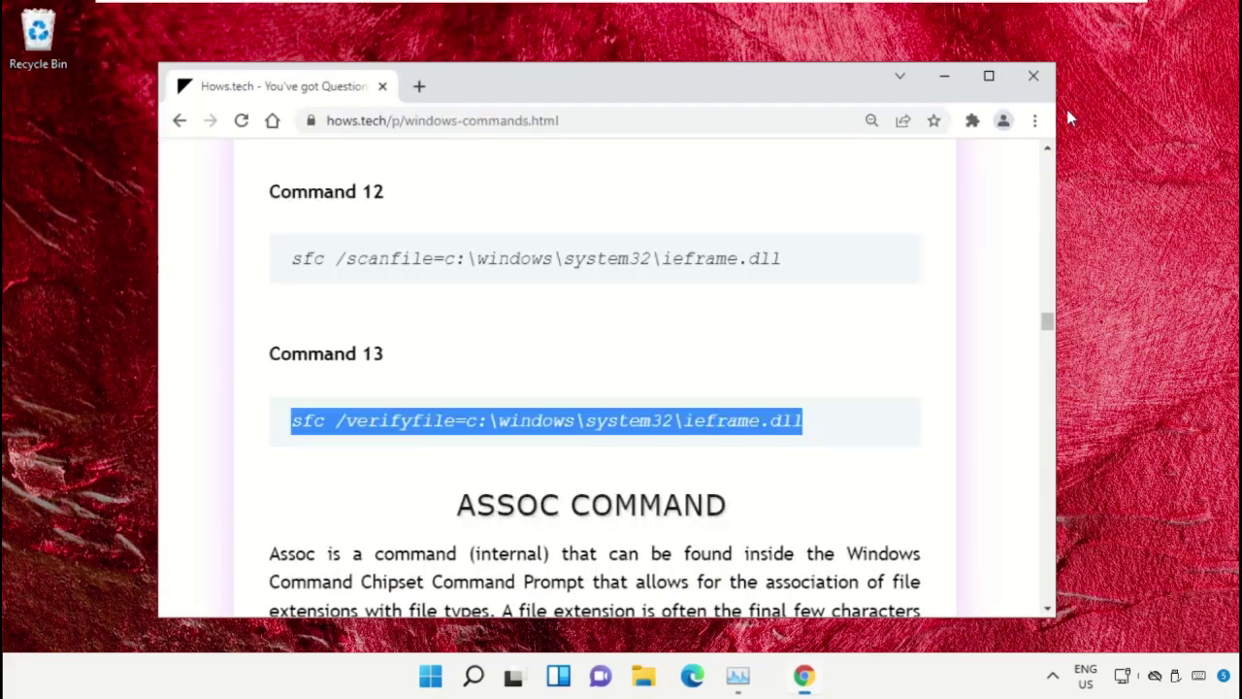
- Minimise Chrome and open the System > Troubleshoot settings page via a 'Troubleshoot Settings' search
click(945, 77)
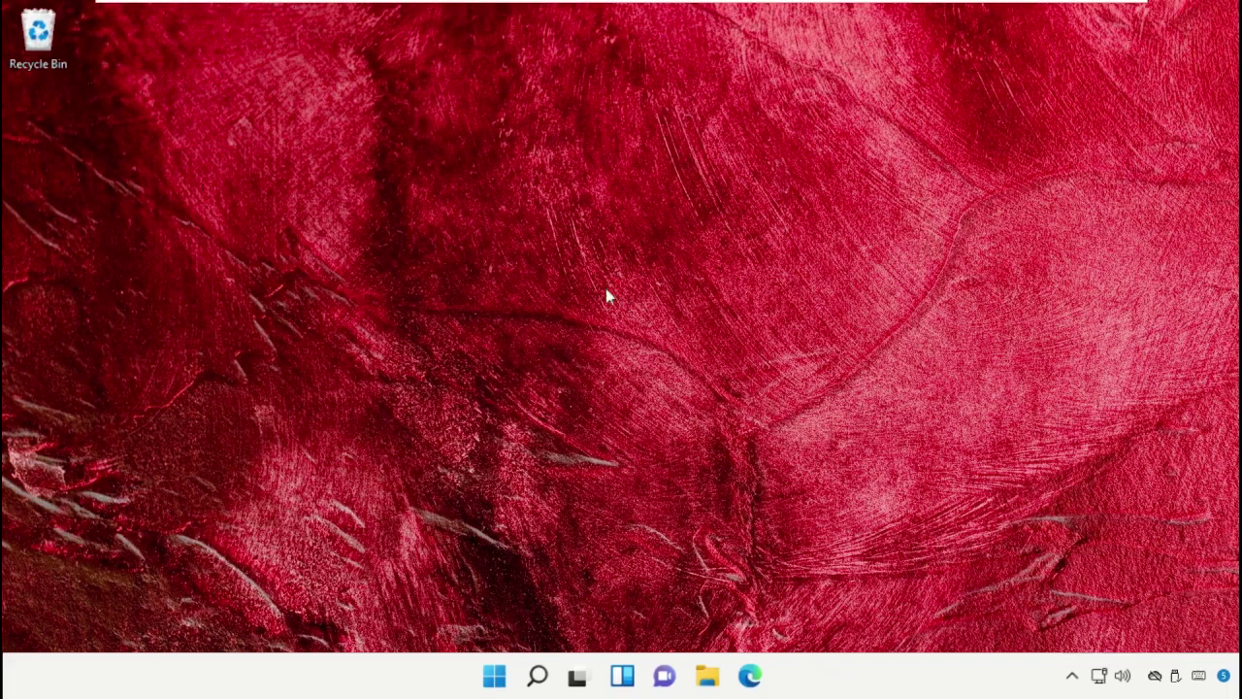
click(538, 675)
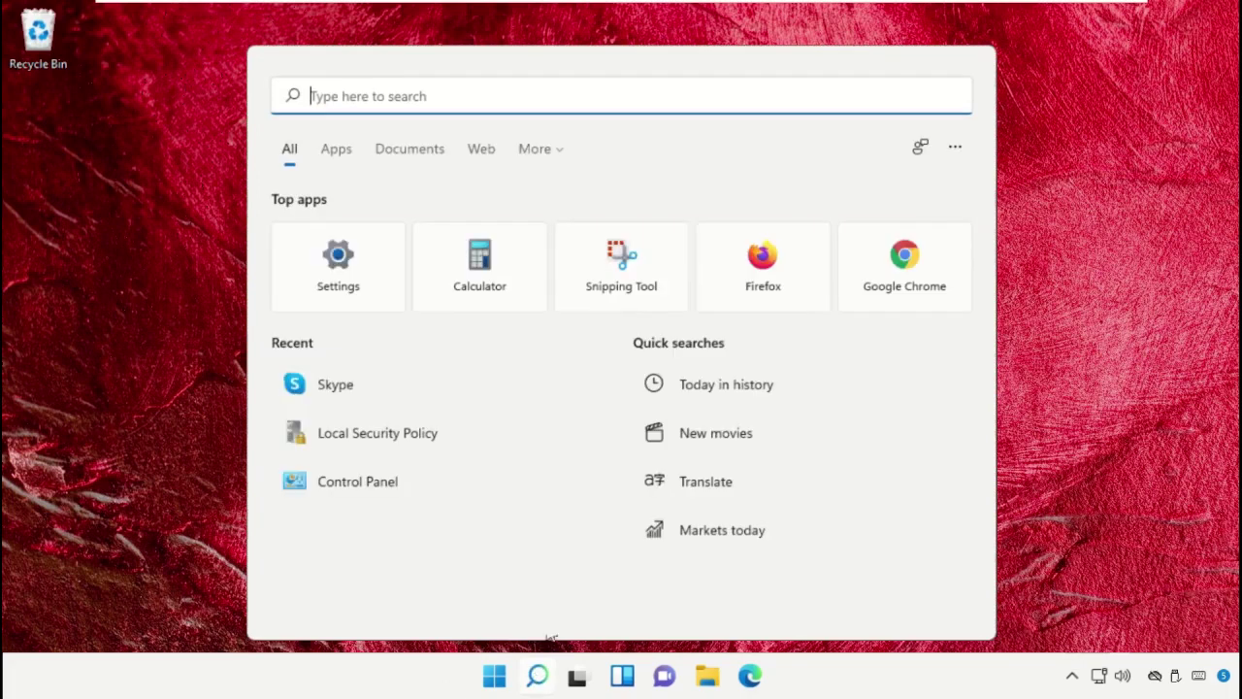
text(Troubleshoot Settings)
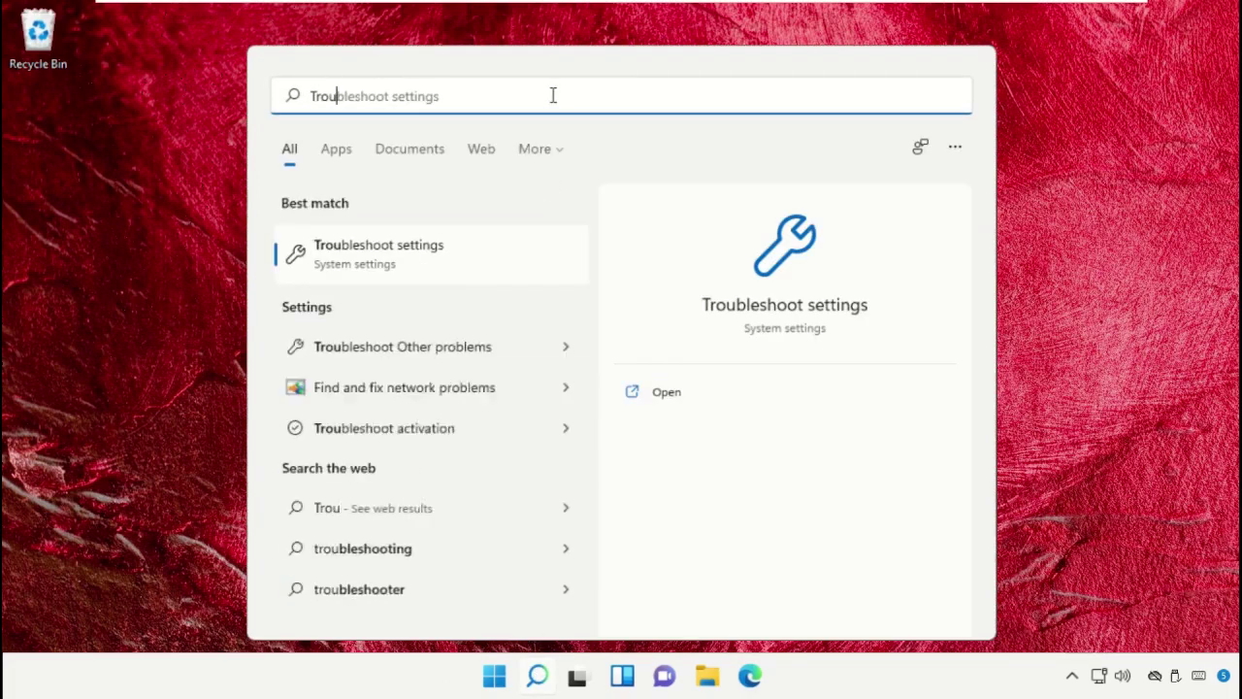
click(449, 252)
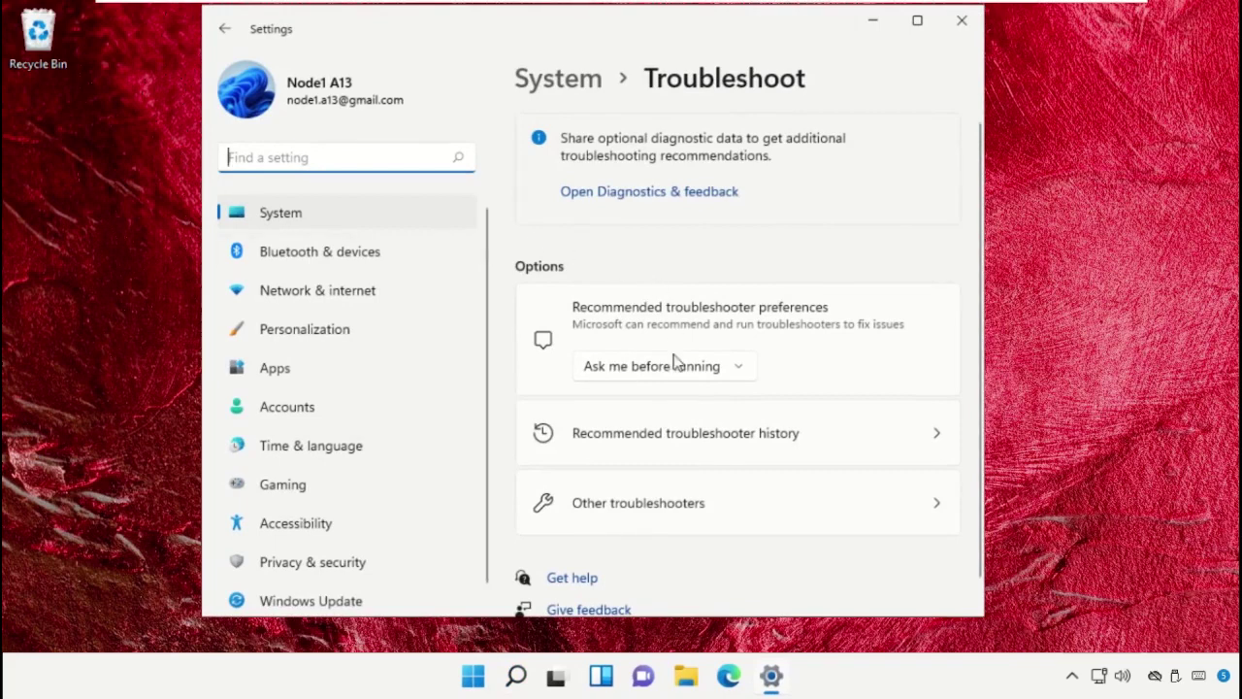
- Run the Windows Update troubleshooter from Other troubleshooters, then close Settings
click(679, 495)
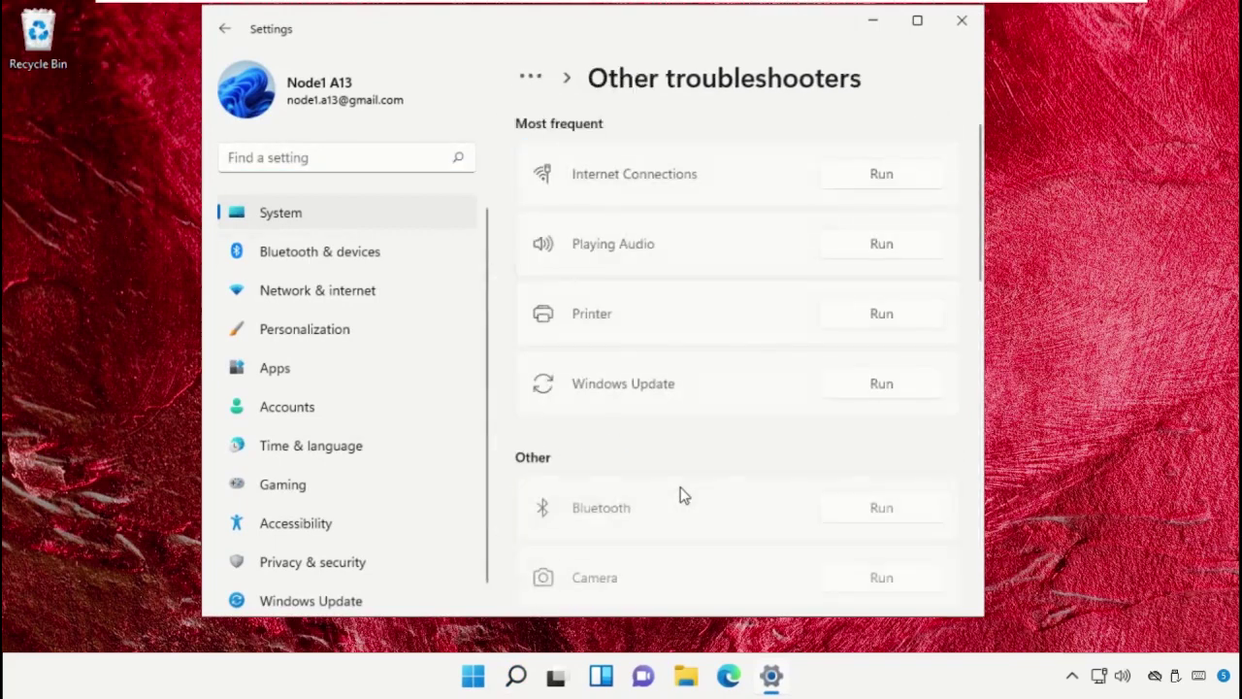
click(898, 393)
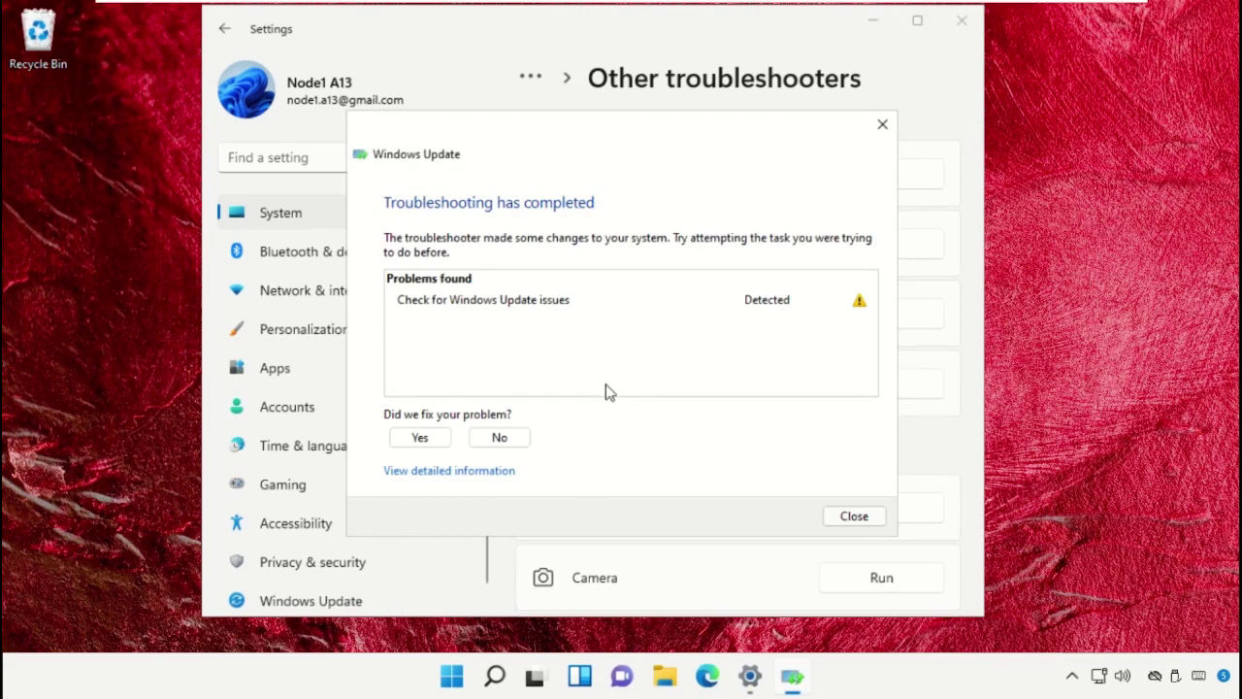
click(856, 515)
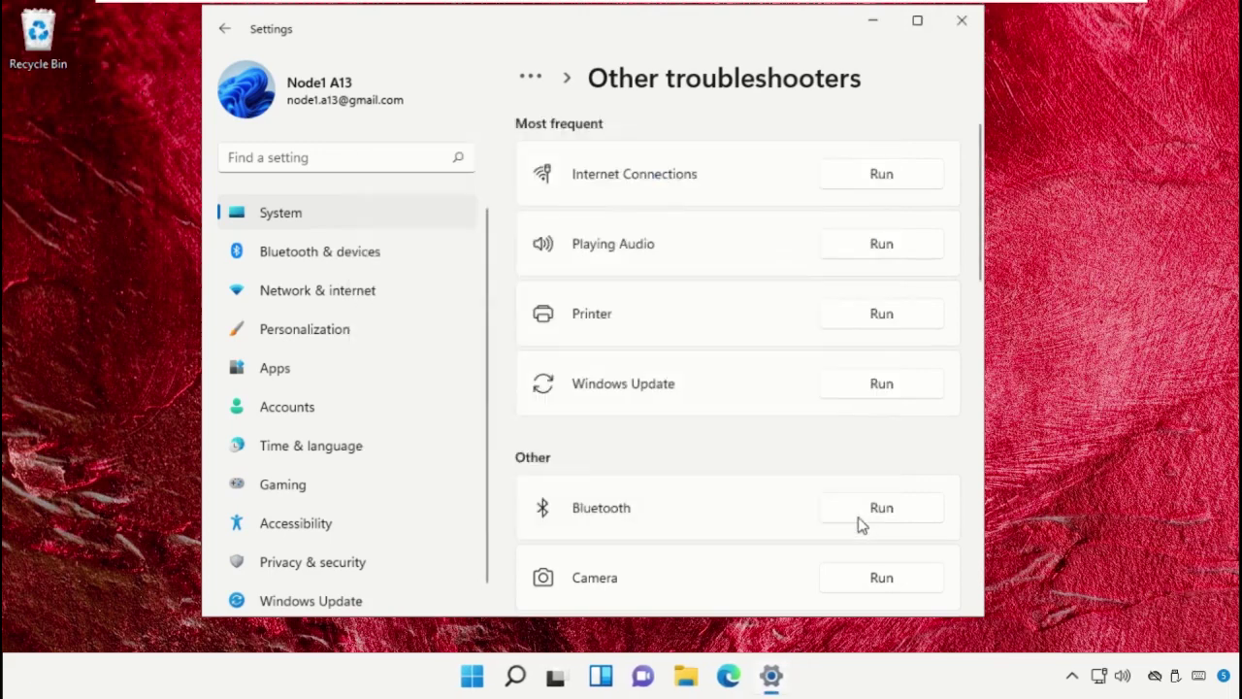
click(962, 19)
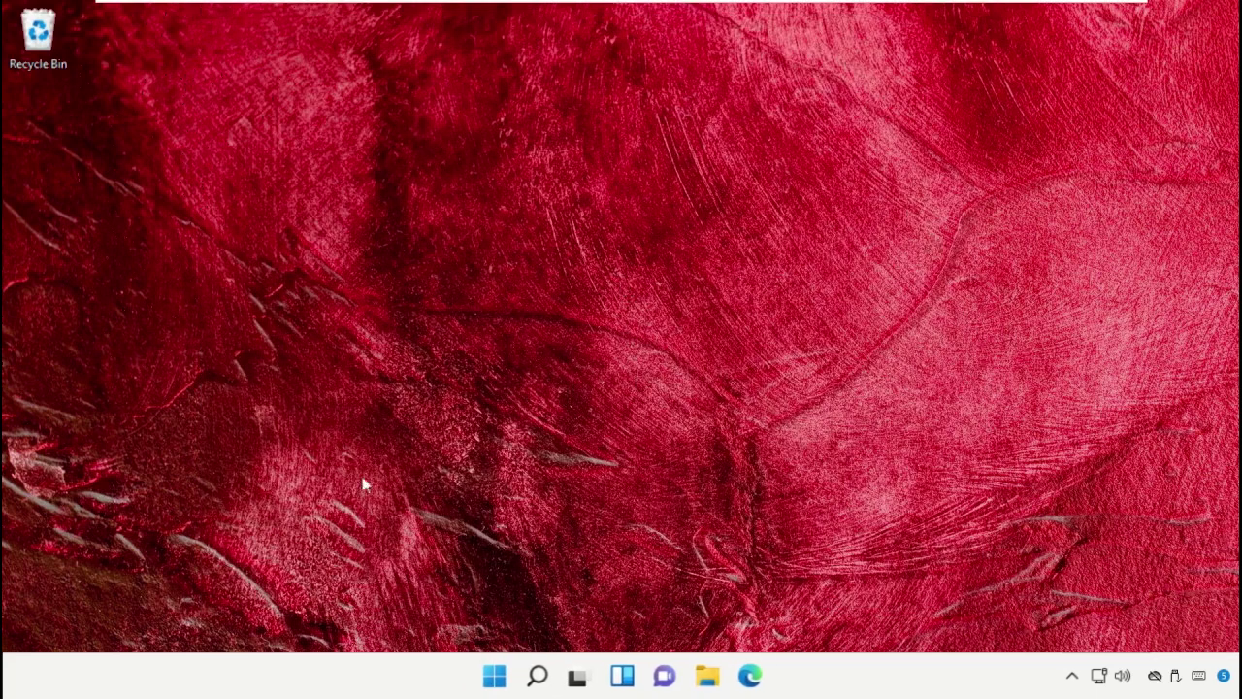
click(535, 676)
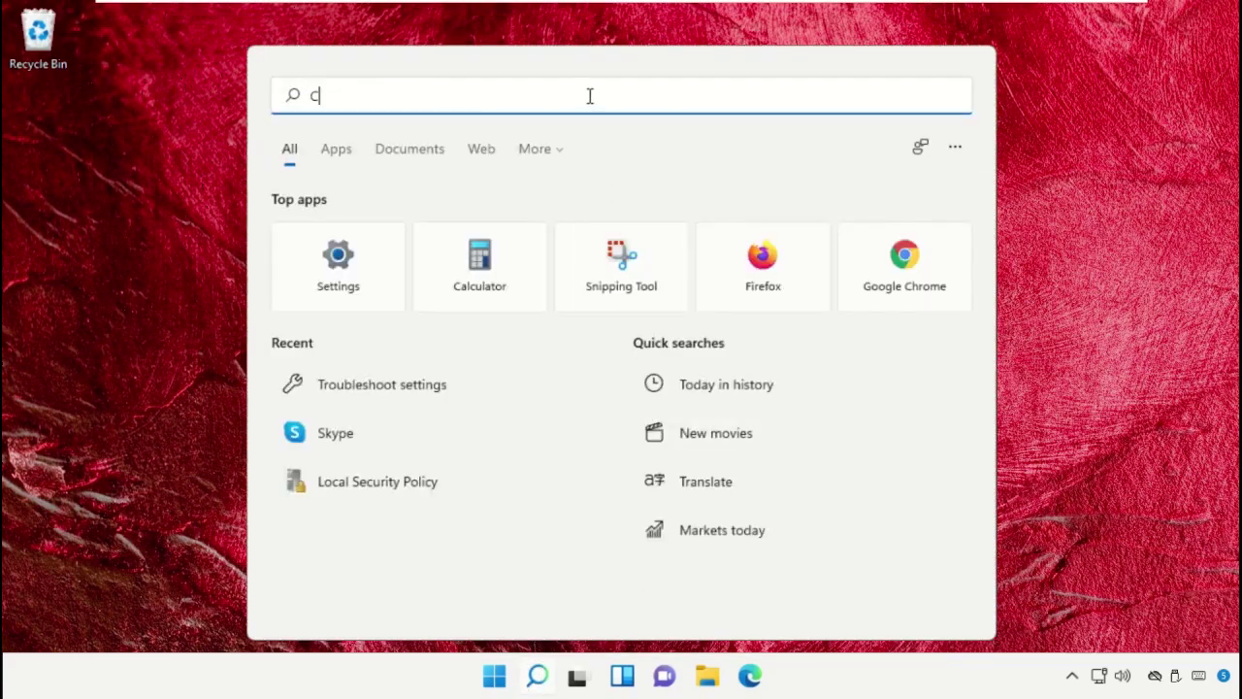
- Open Command Prompt as administrator from a 'Cmd' search and approve the UAC prompt
text(Cmd)
right_click(433, 254)
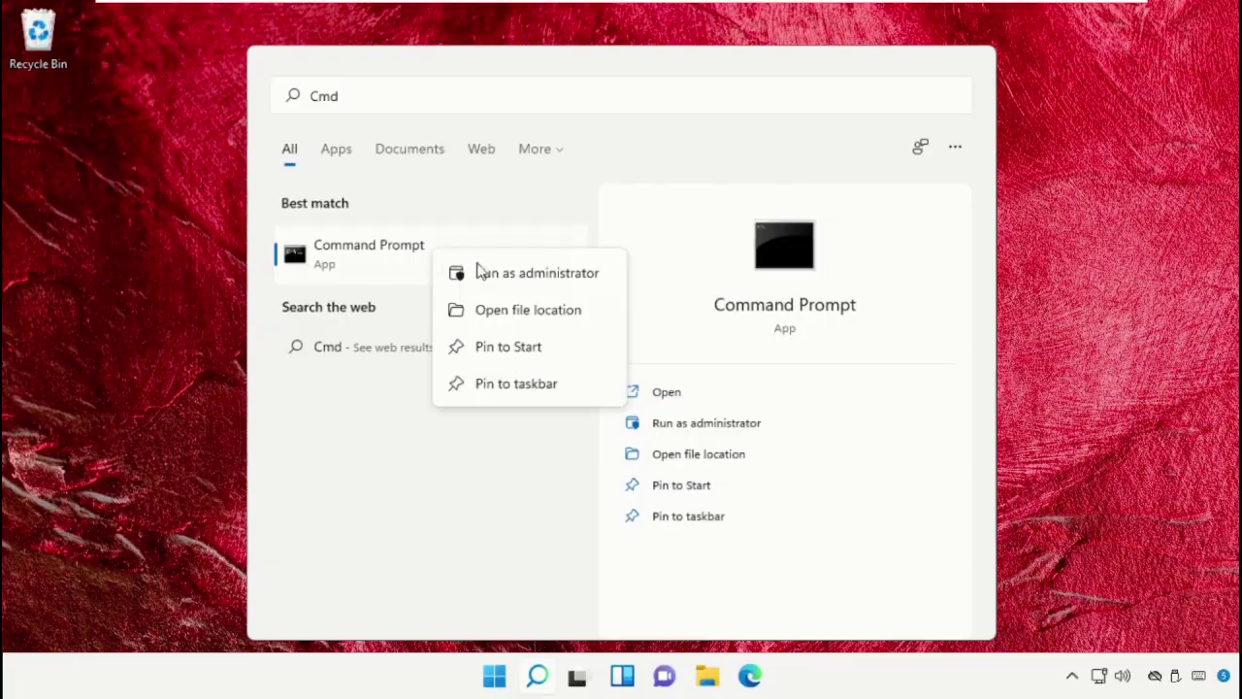
click(477, 274)
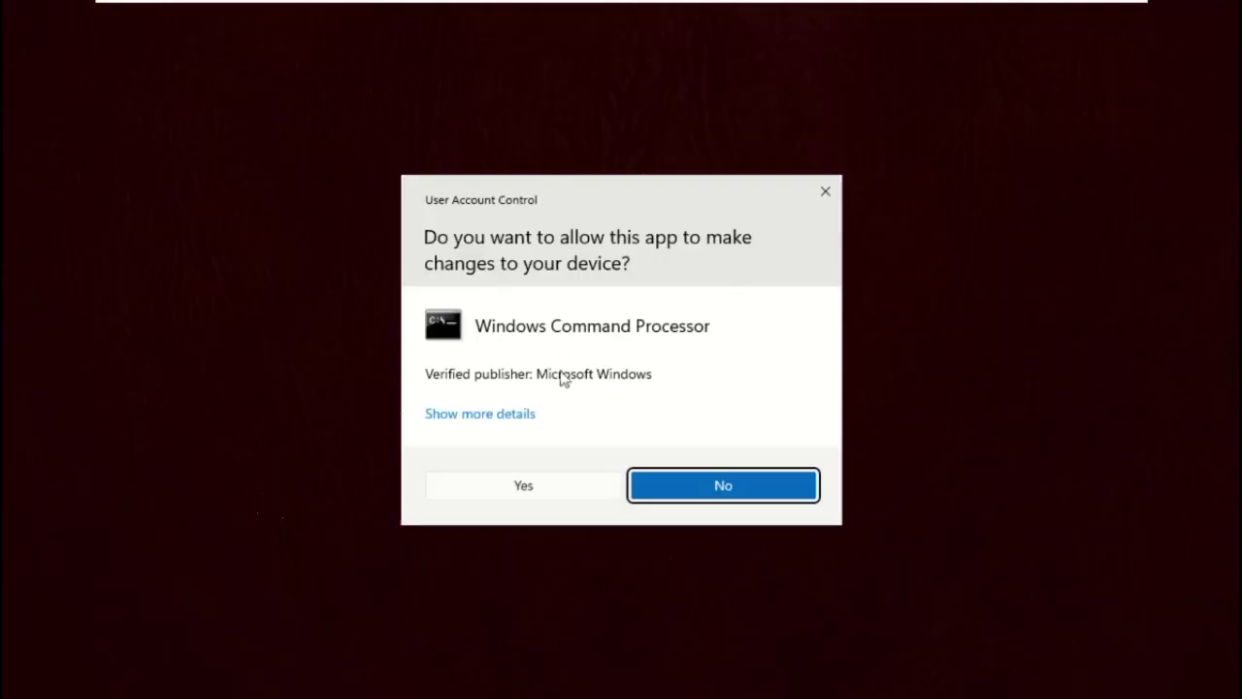
click(526, 488)
drag(674, 121, 717, 55)
- Stop the wuauserv and bits services with net stop, then close the console
text(net stop wuauserv)
key(Return)
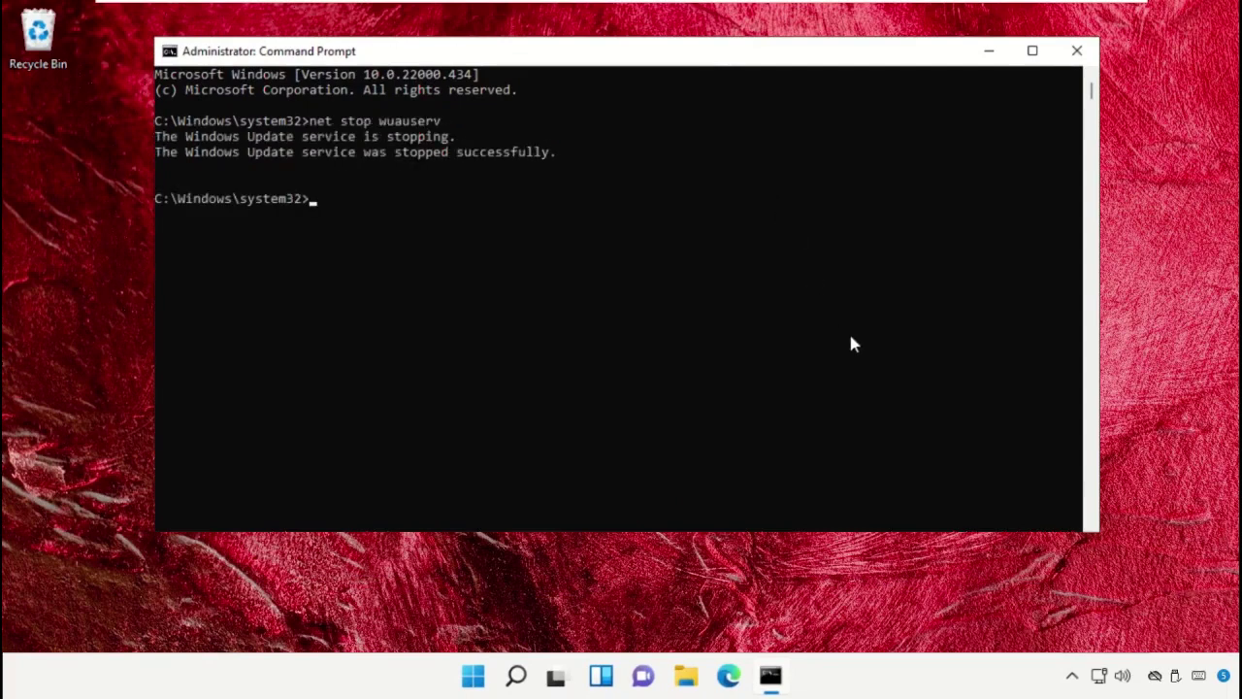
text(net stop bits)
key(Return)
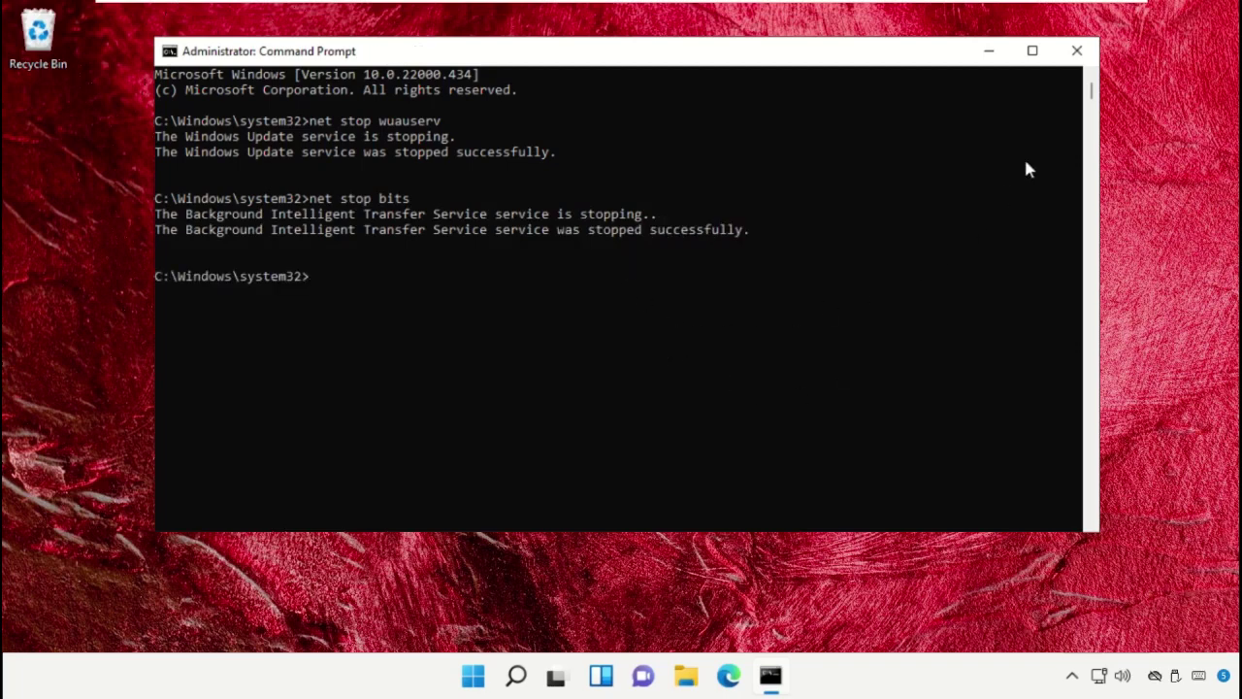
click(1076, 51)
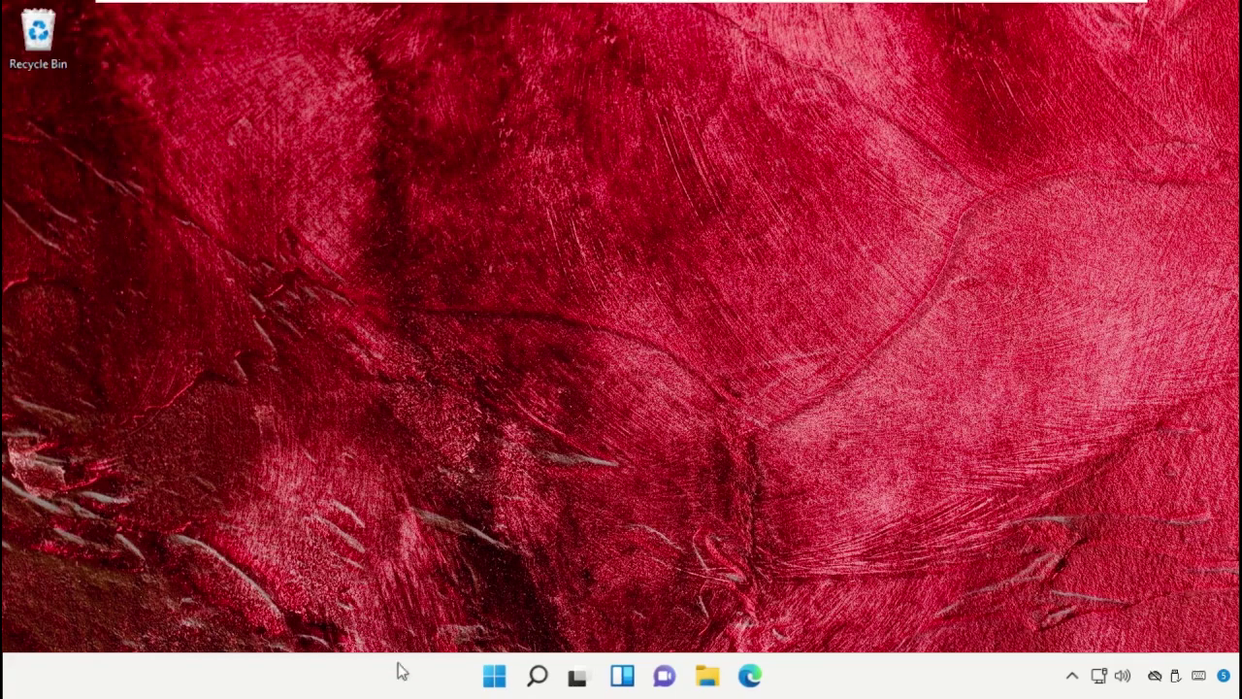
- Launch Google Chrome and type '.net framework' into the Google search box
click(536, 676)
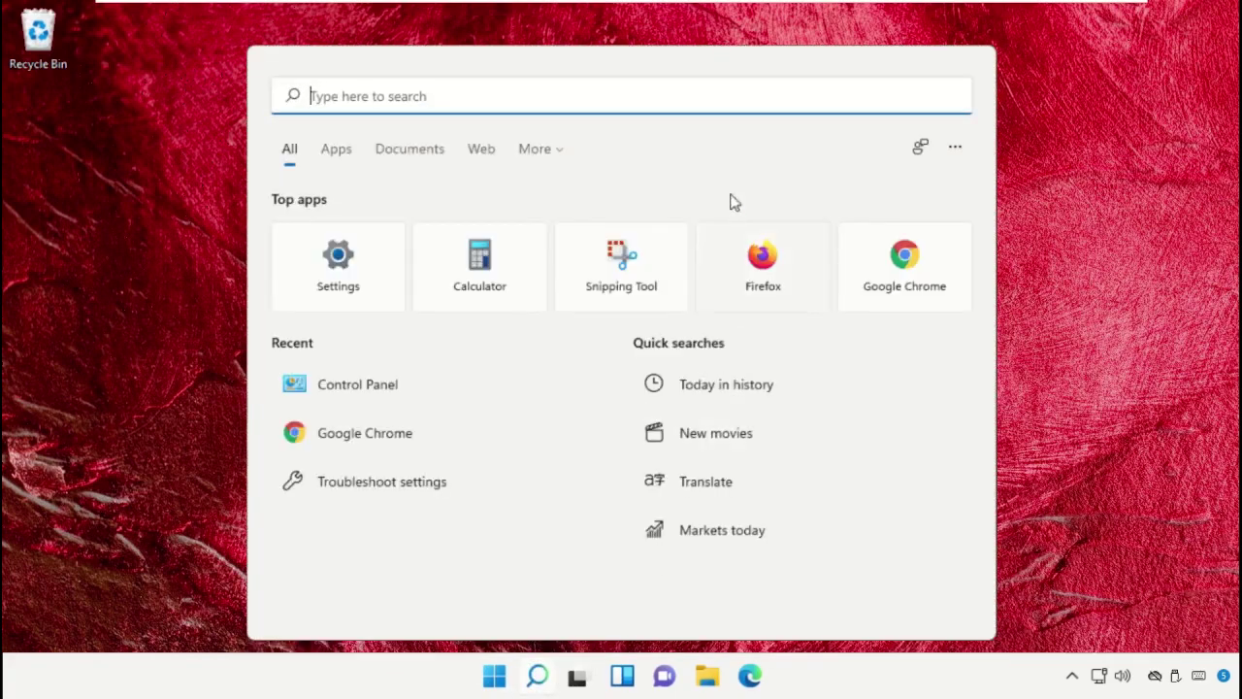
text(chrome)
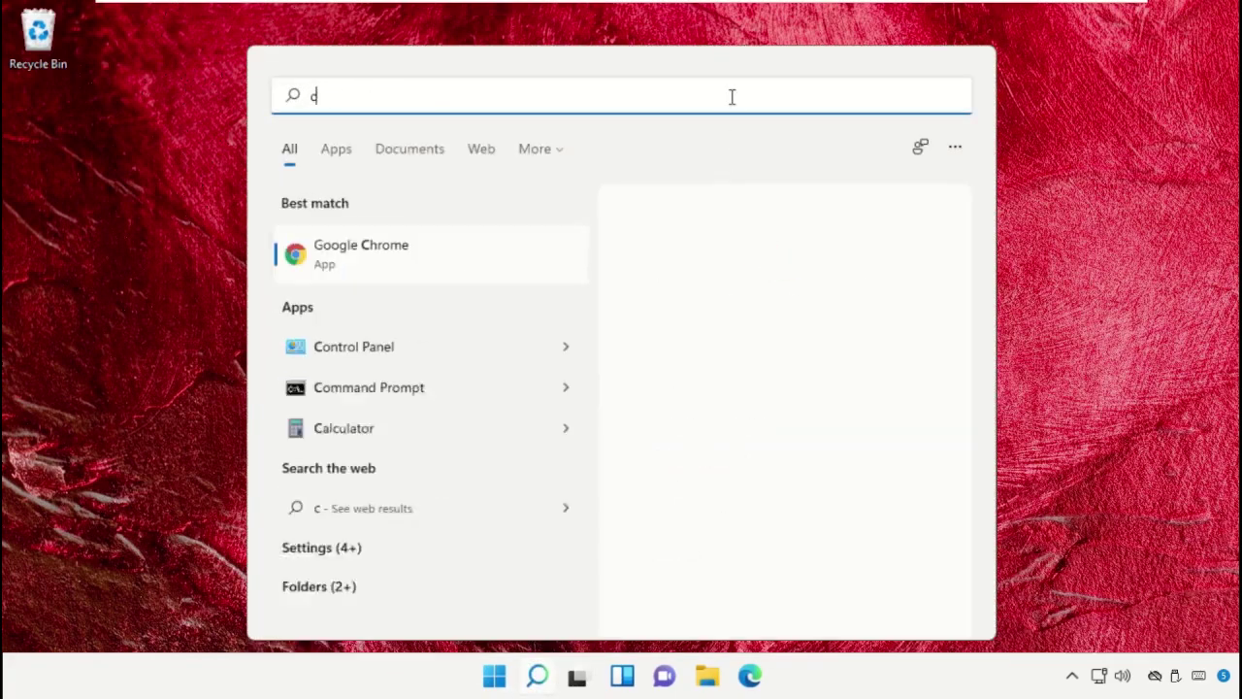
click(460, 257)
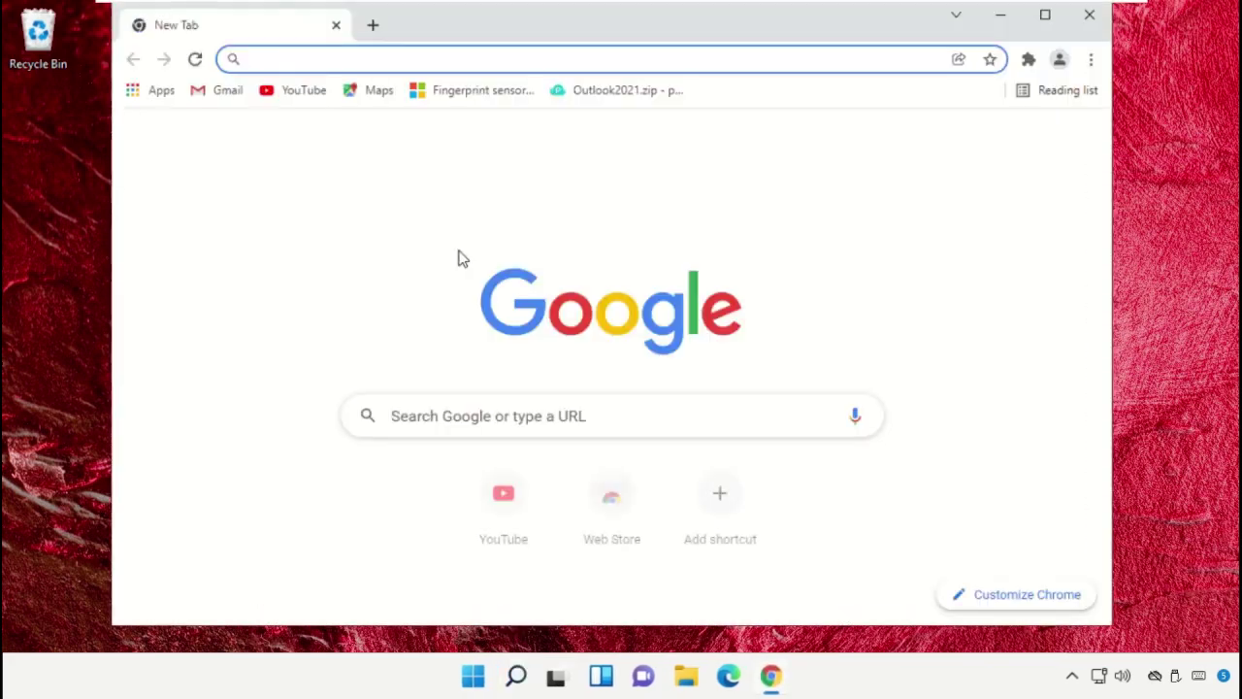
click(703, 416)
text(.net framework)
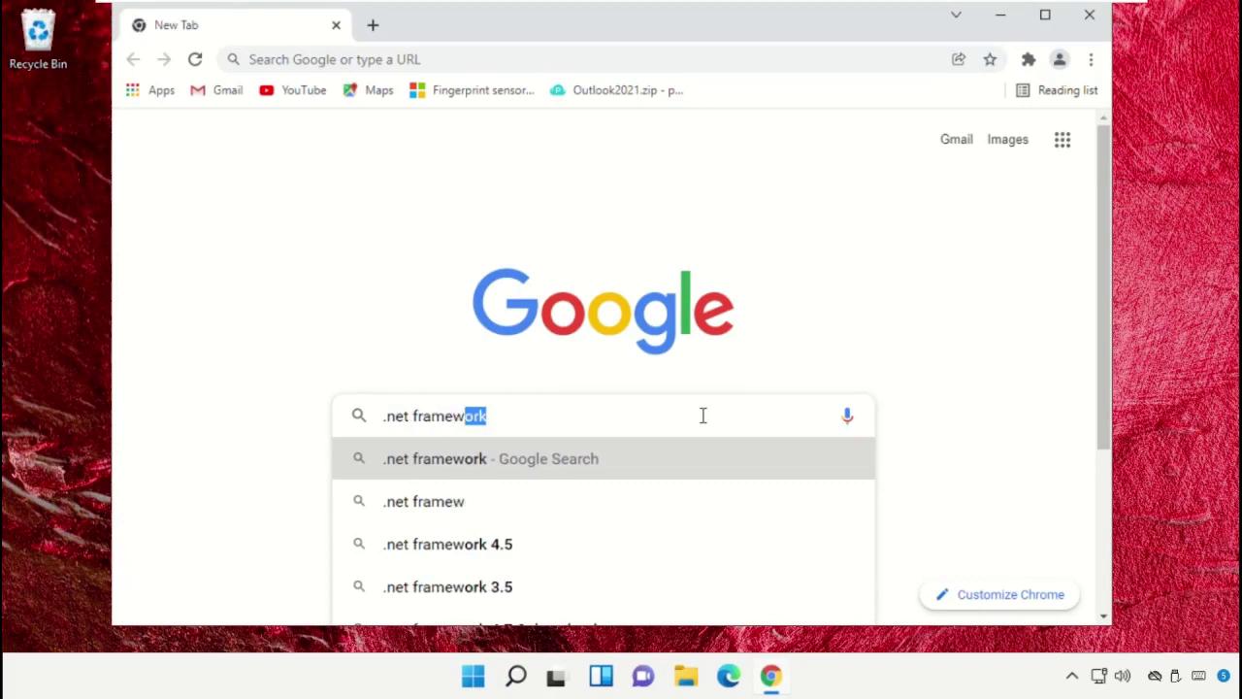
- Go to Microsoft's .NET Framework 4.8 page and download the 4.8 Runtime installer
click(591, 475)
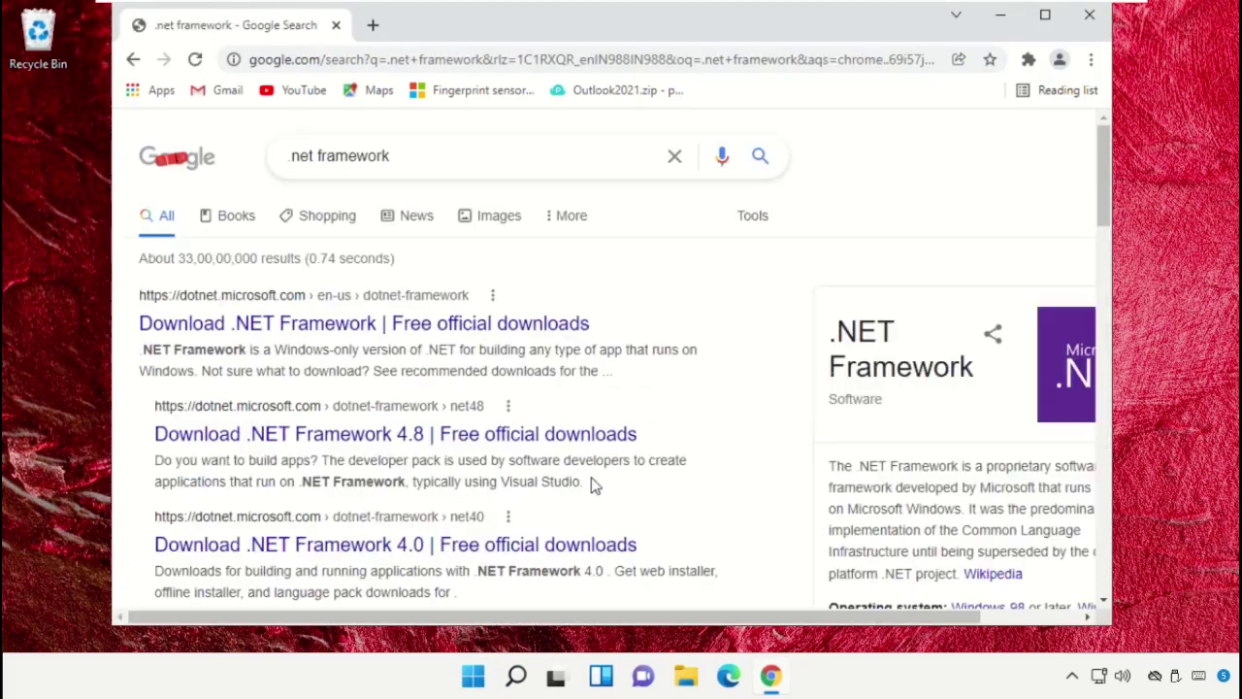
click(406, 333)
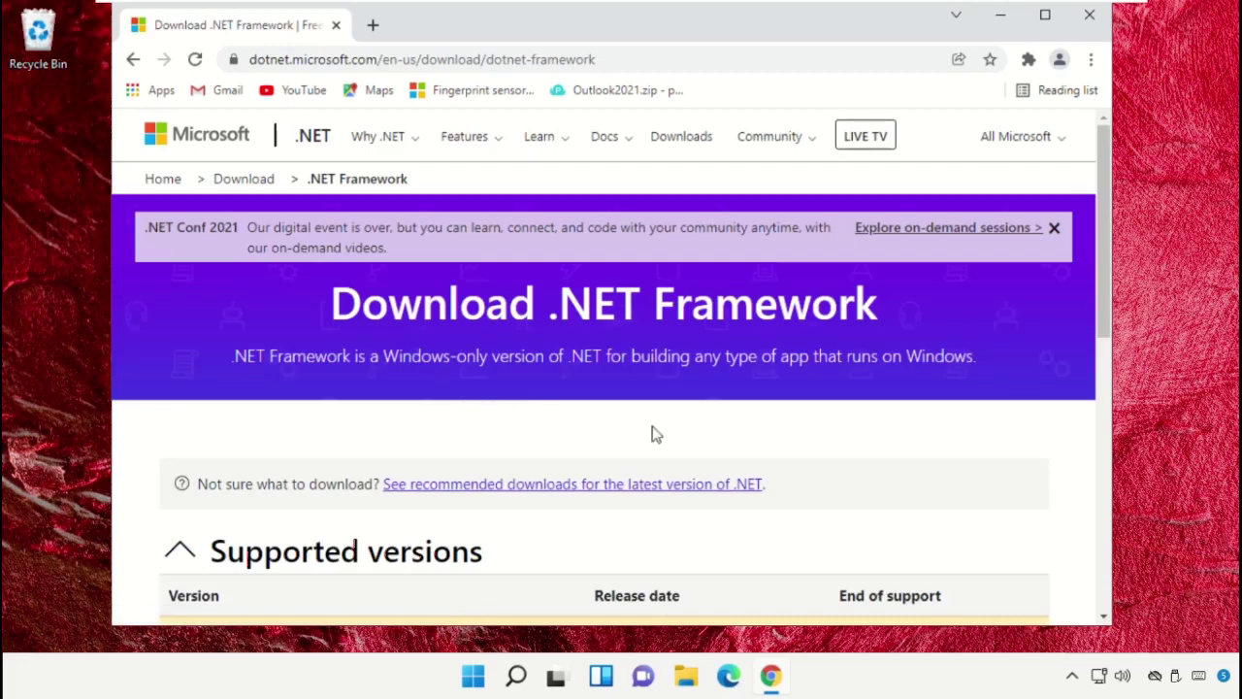
scroll(673, 436, down, 3)
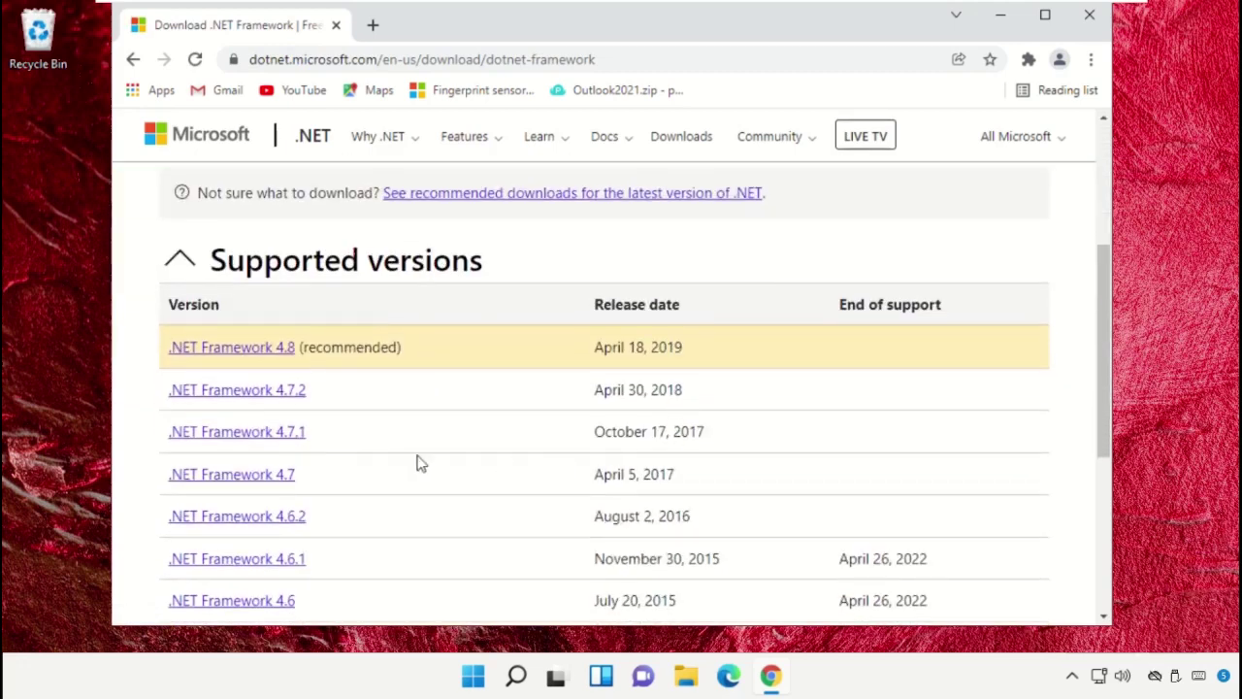
click(235, 349)
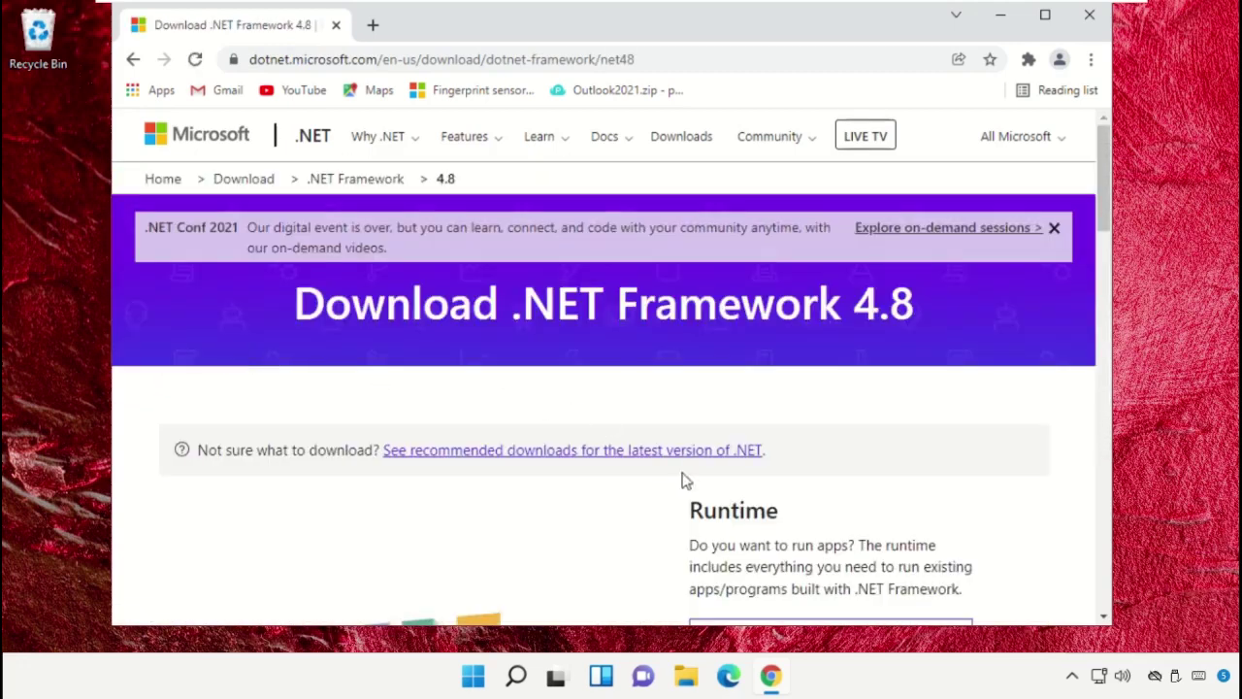
scroll(710, 538, down, 3)
click(874, 377)
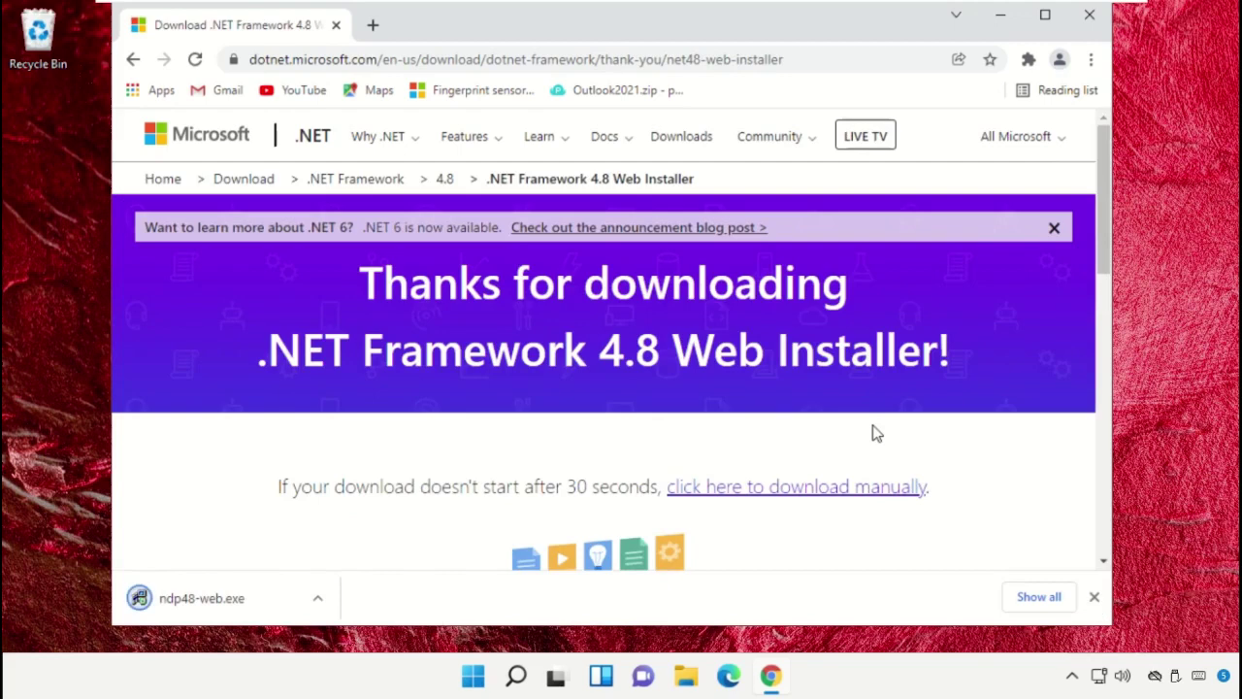
- Run ndp48-web.exe with admin approval, close Chrome, and dismiss the 'already installed' setup message
click(248, 599)
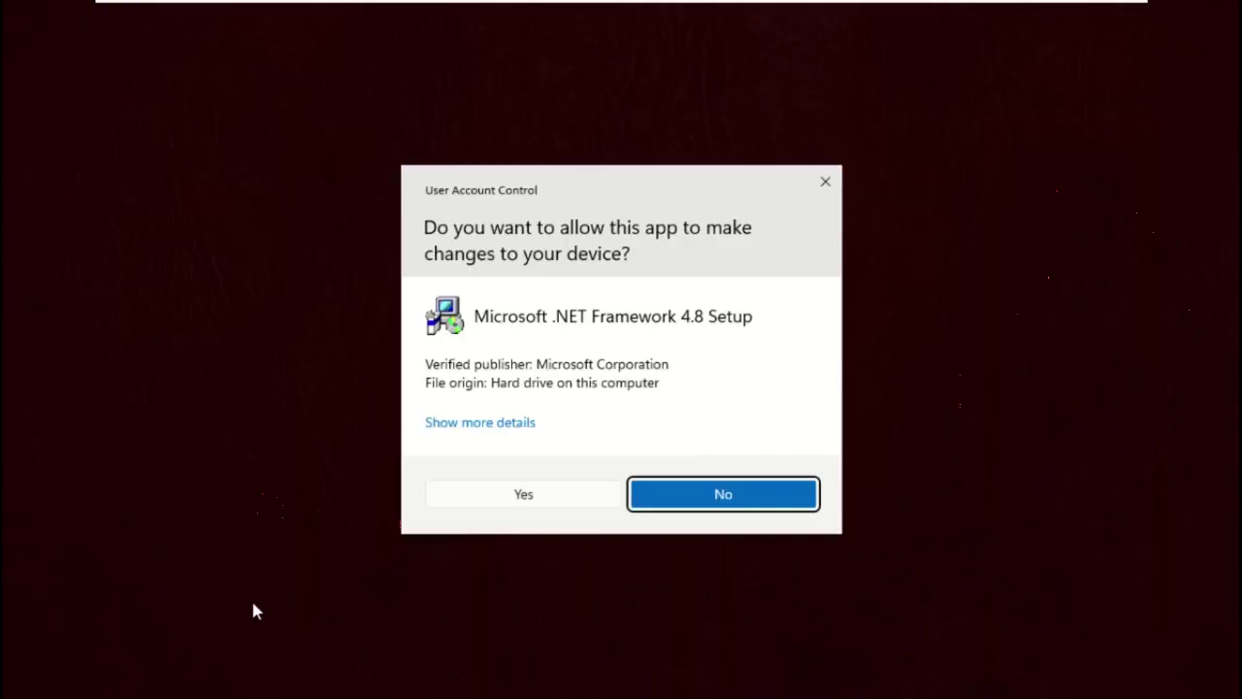
click(537, 505)
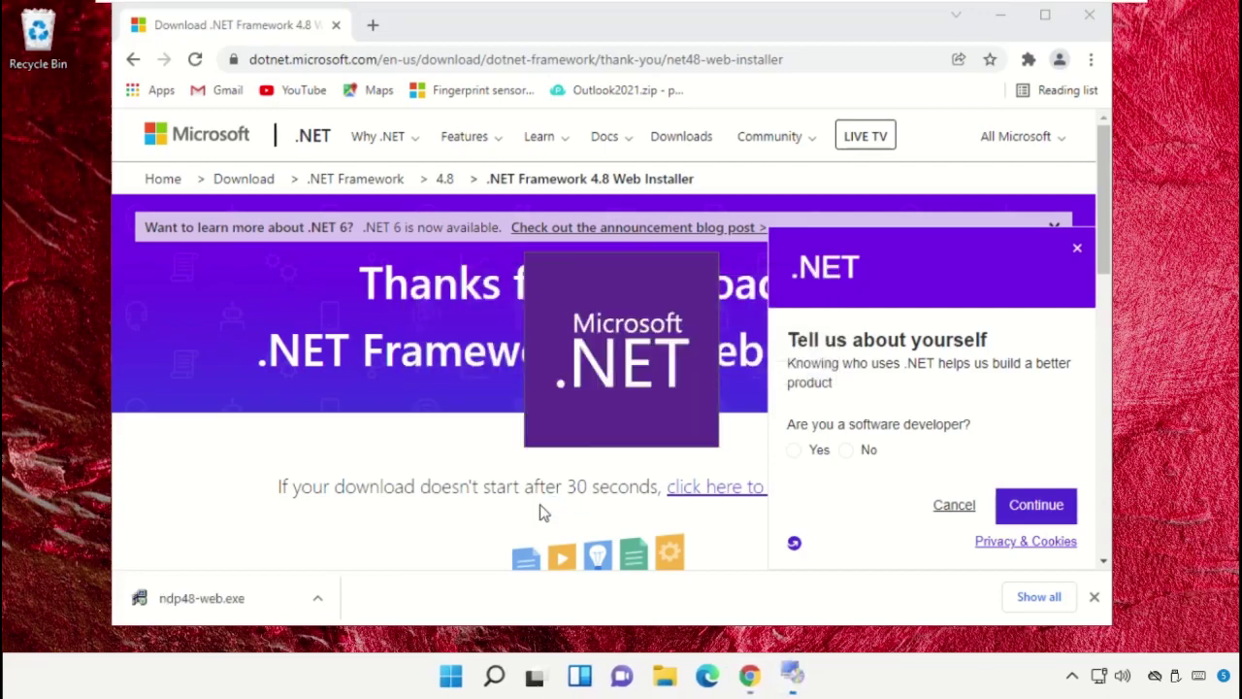
click(1088, 15)
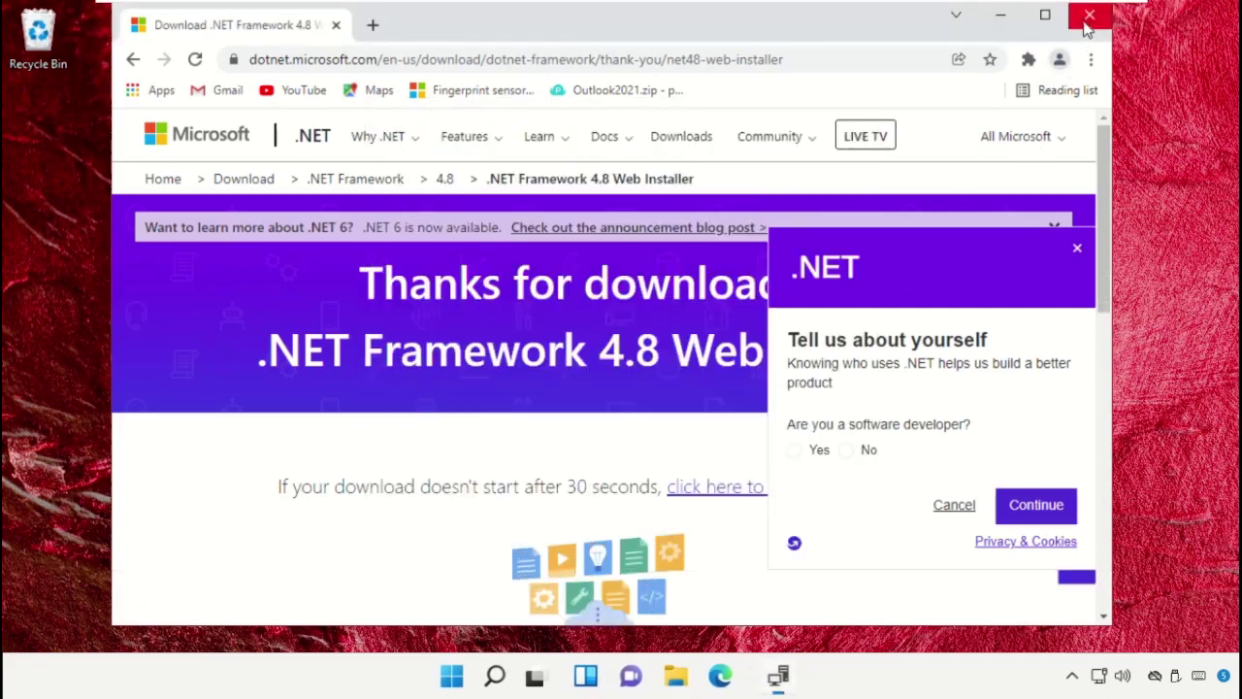
drag(391, 227, 747, 227)
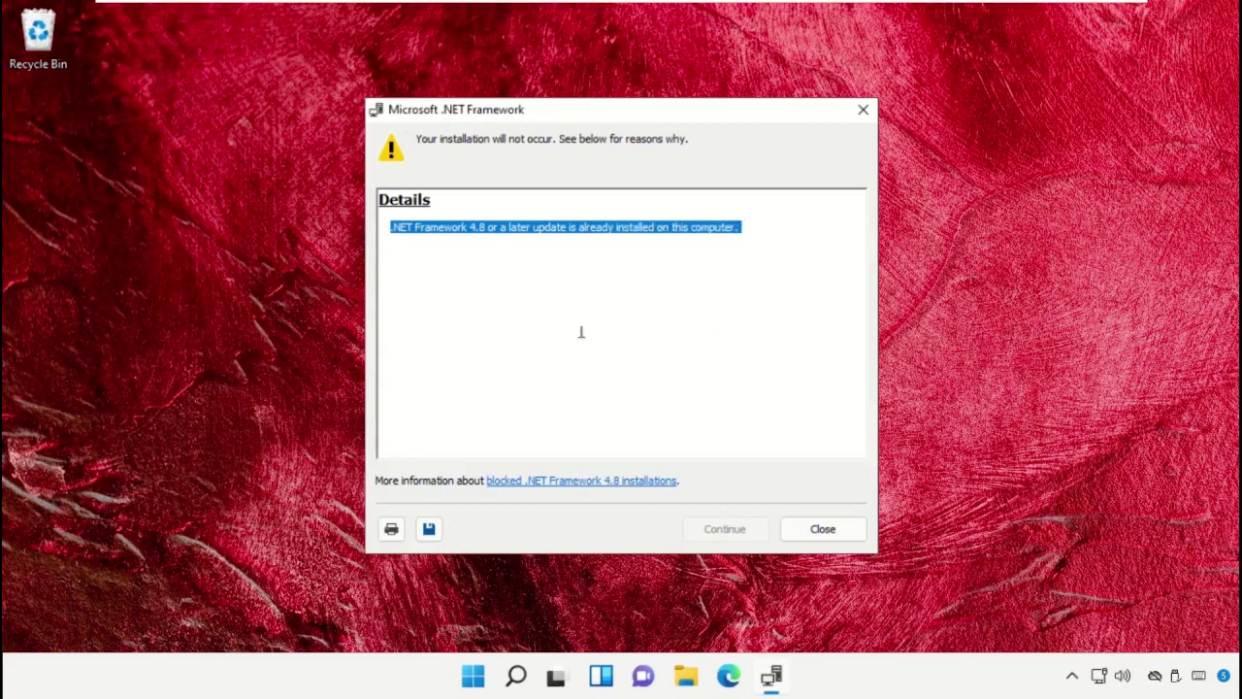
click(602, 304)
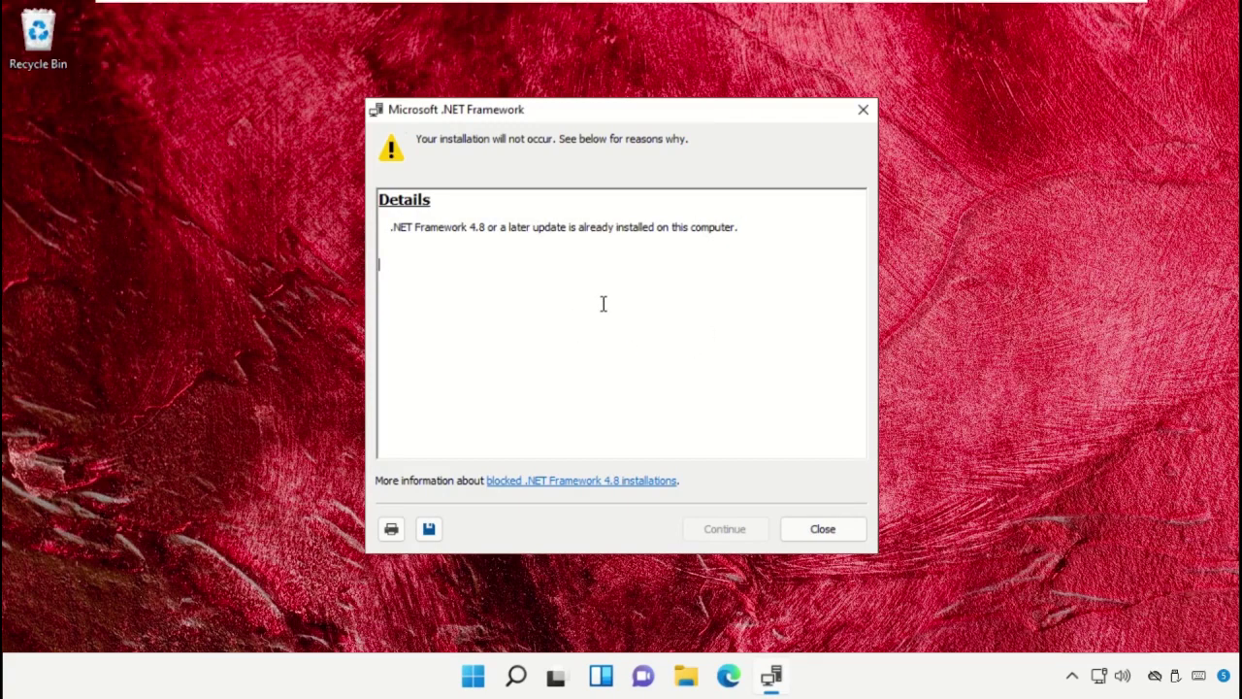
click(826, 533)
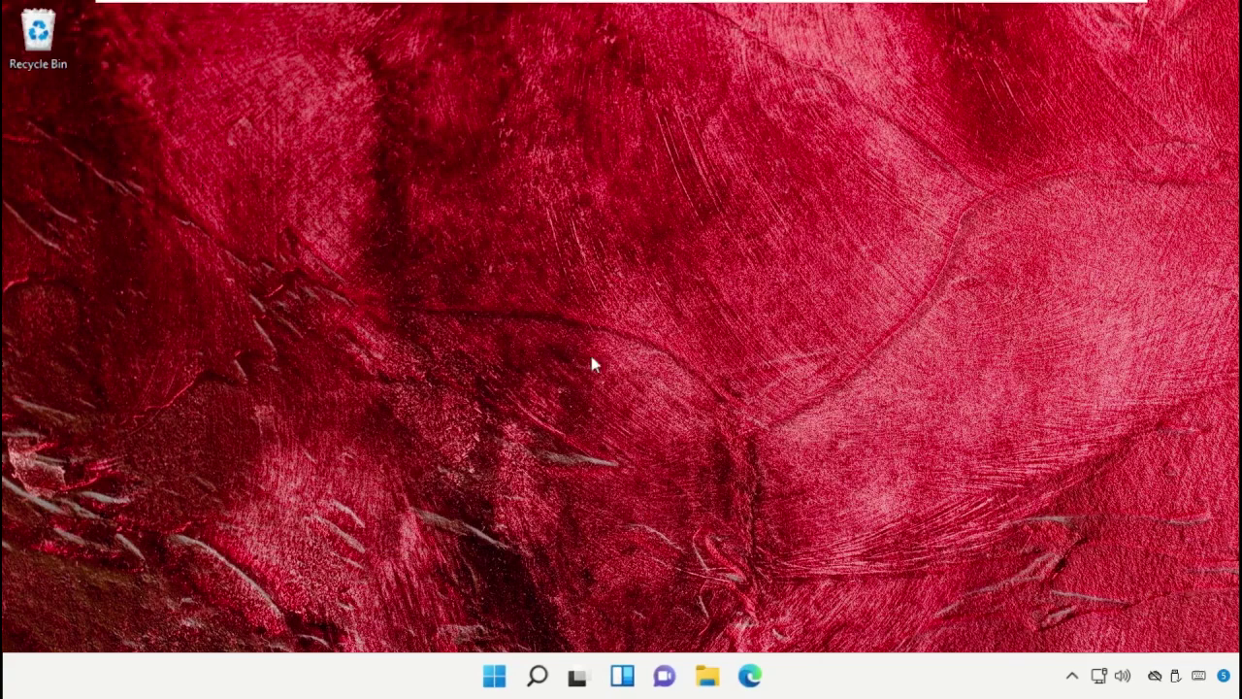
- Launch Chrome and search Google for '.net framework repair tool'
click(537, 675)
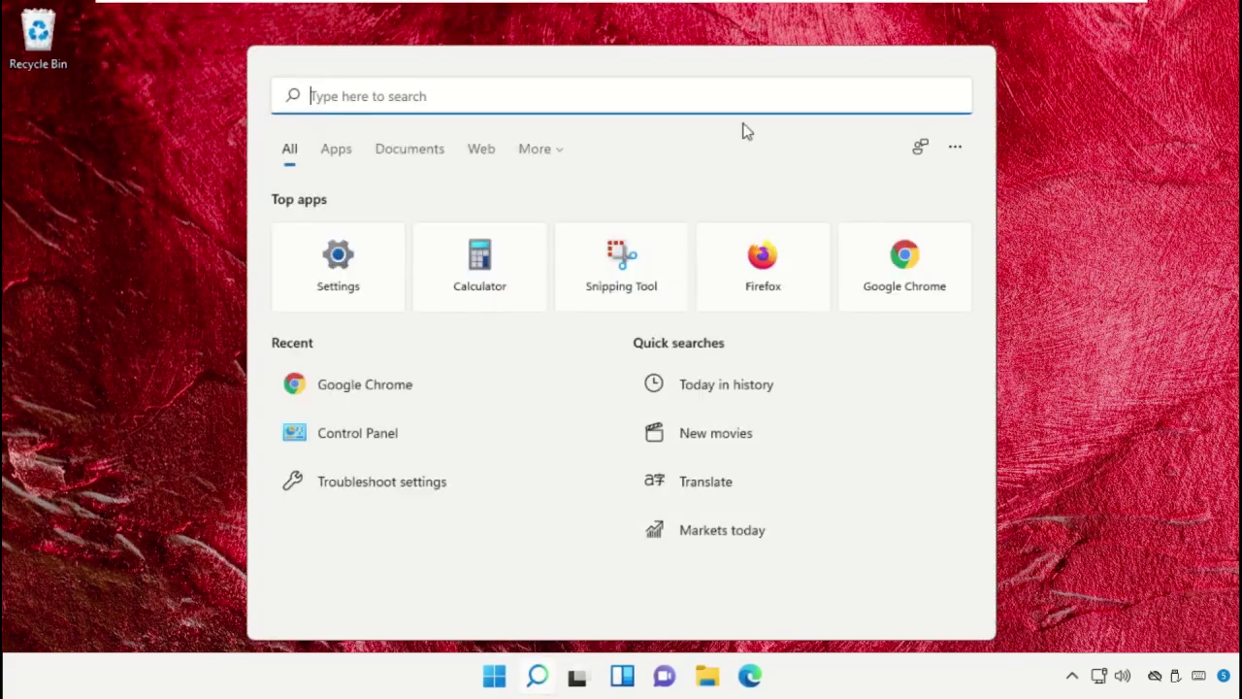
text(chrome)
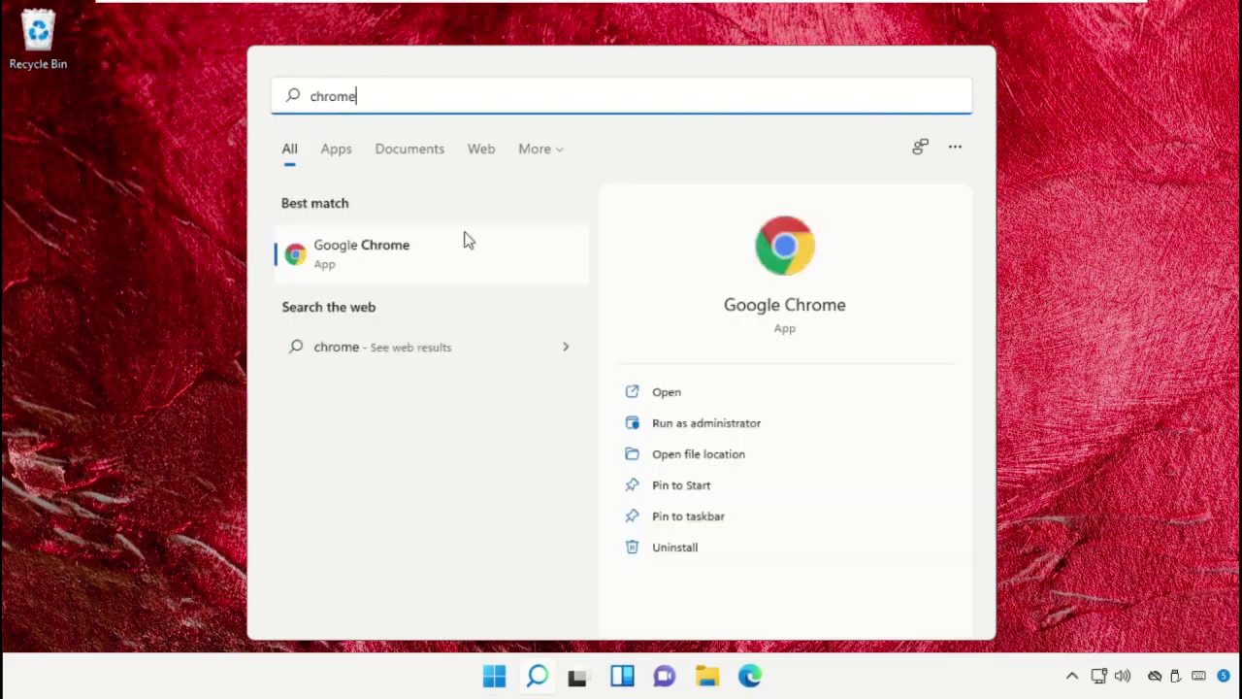
click(462, 256)
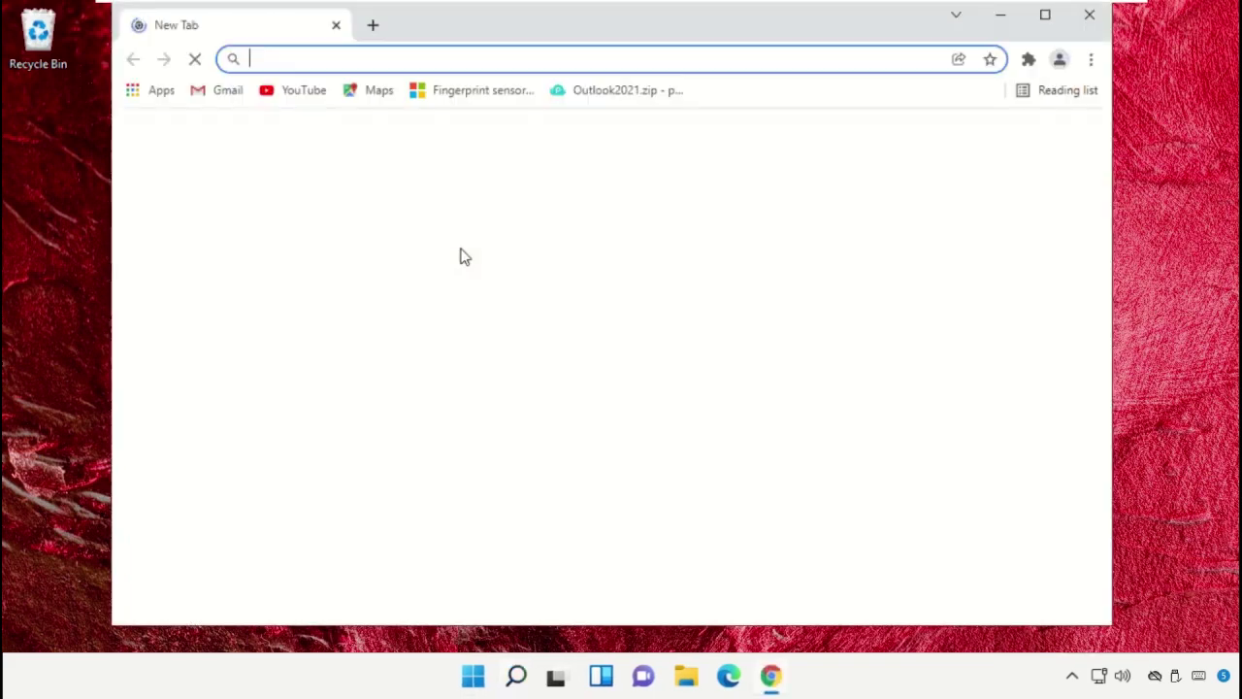
click(742, 424)
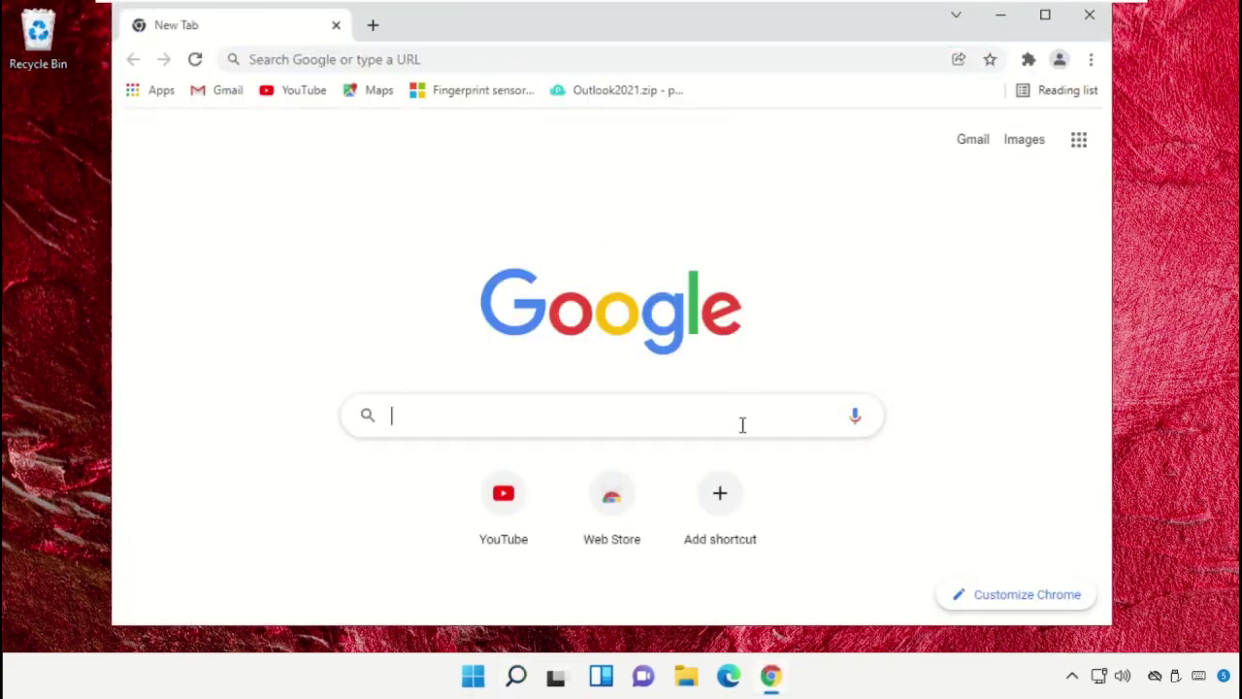
text(.net framework repair tool)
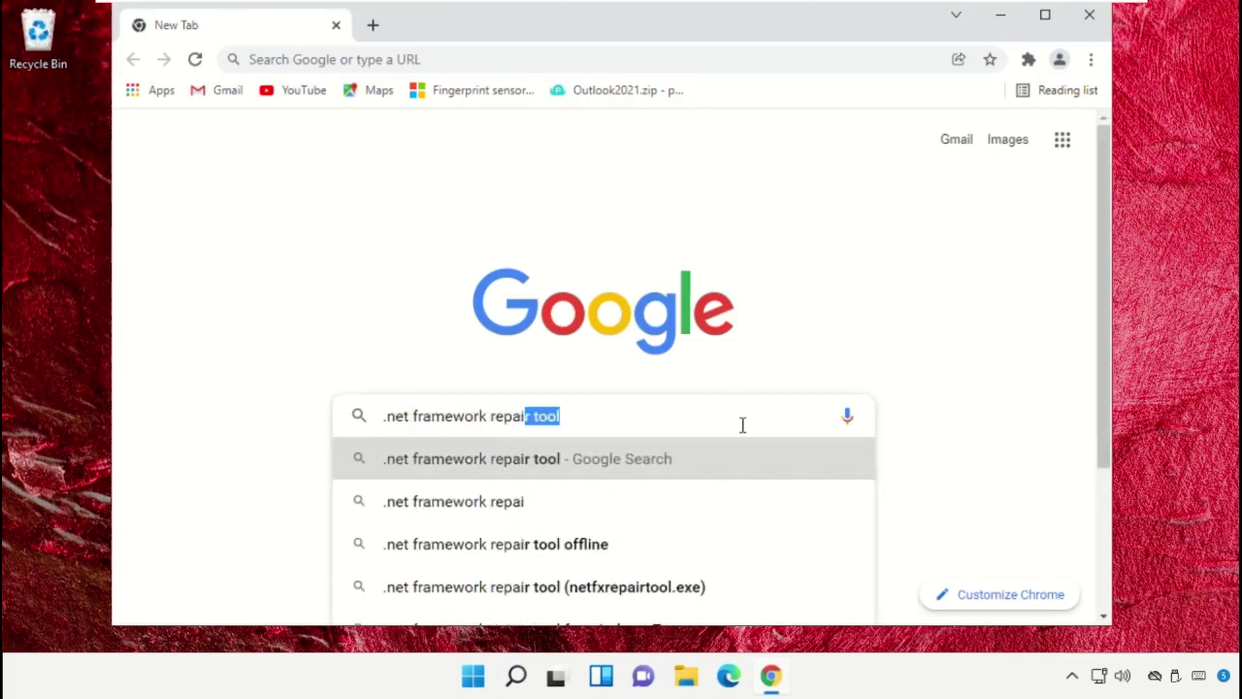
click(643, 457)
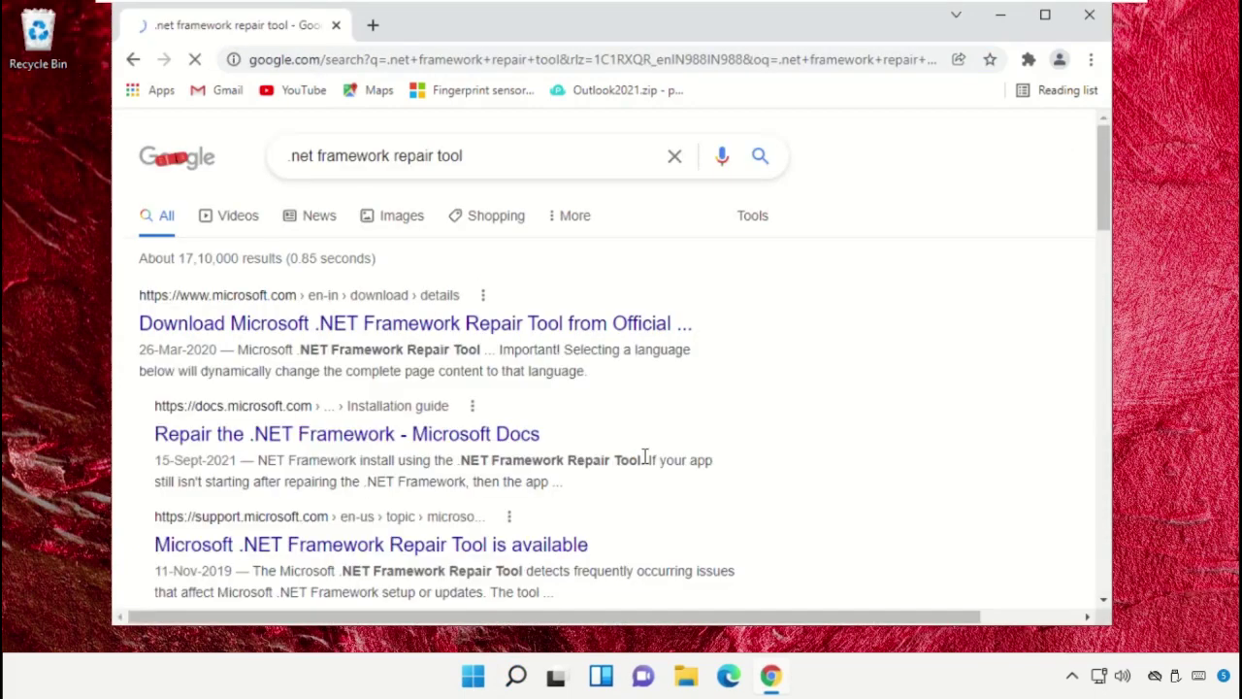
- Download NetFxRepairTool.exe from Microsoft's .NET Framework Repair Tool page
click(406, 330)
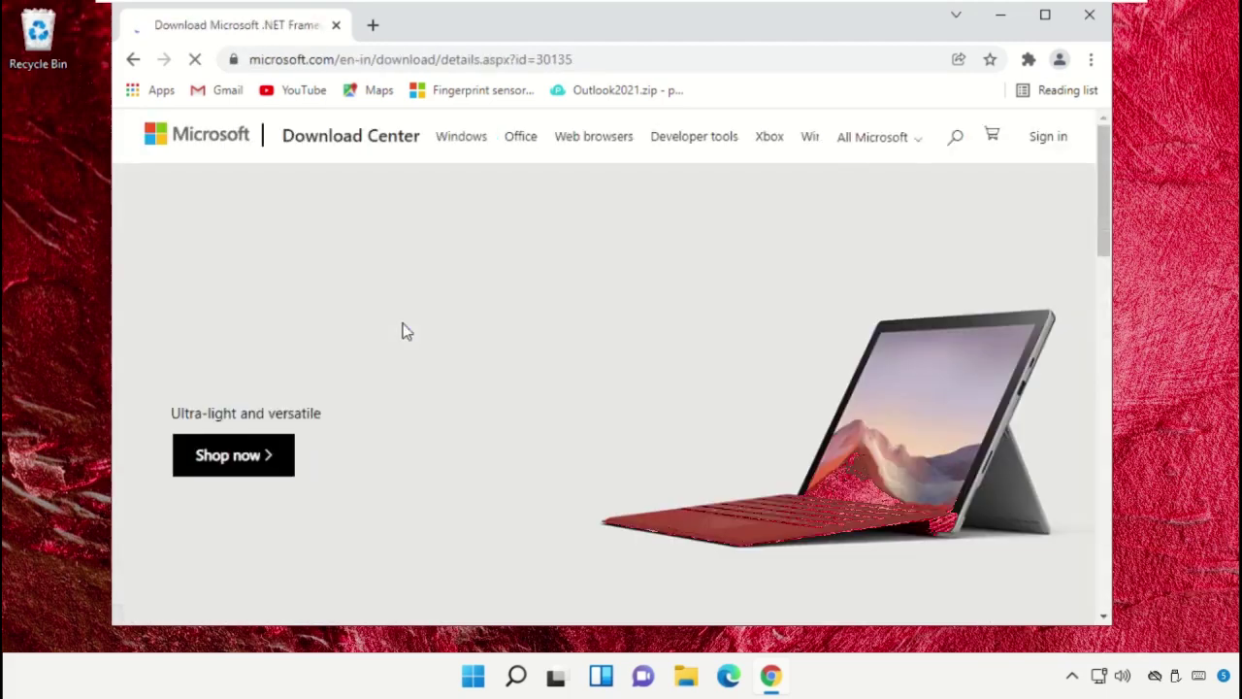
scroll(405, 330, down, 5)
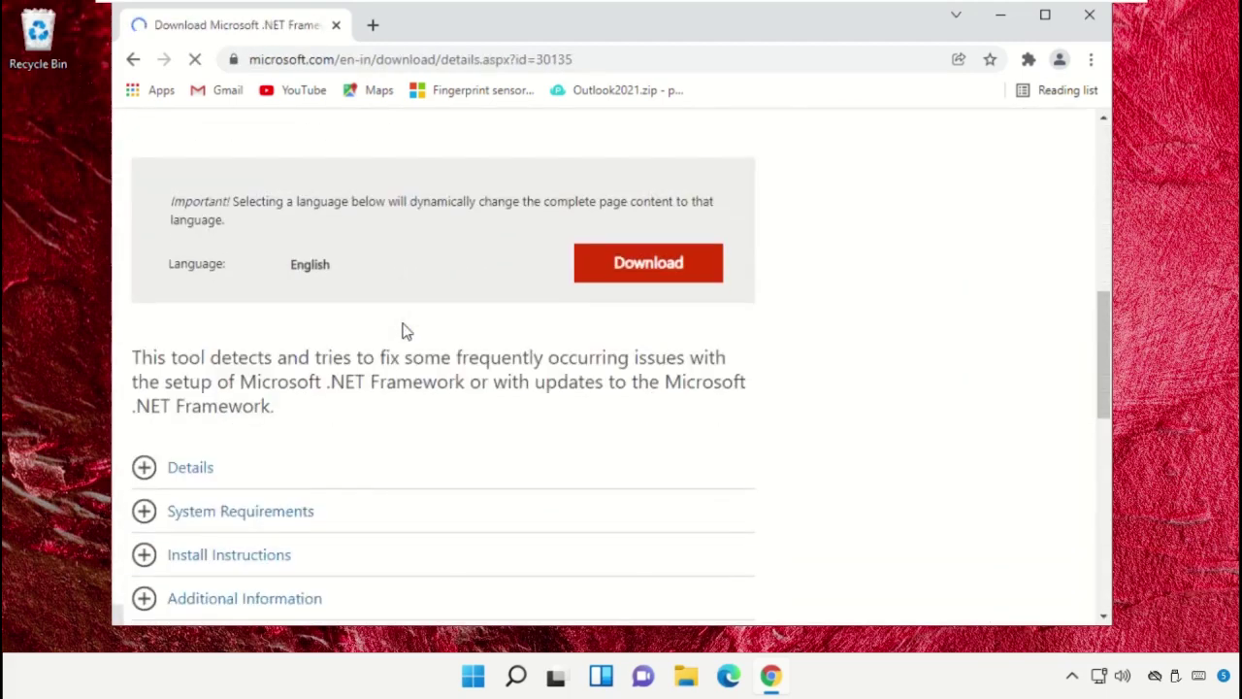
click(648, 263)
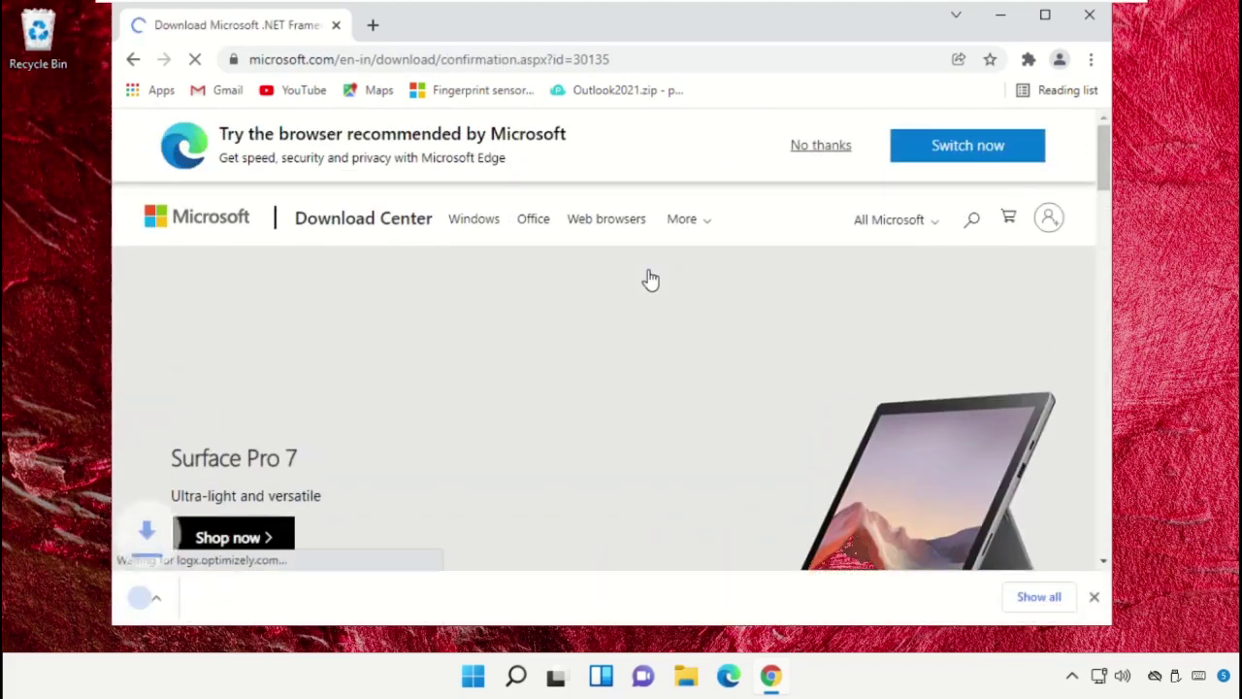
scroll(650, 280, down, 2)
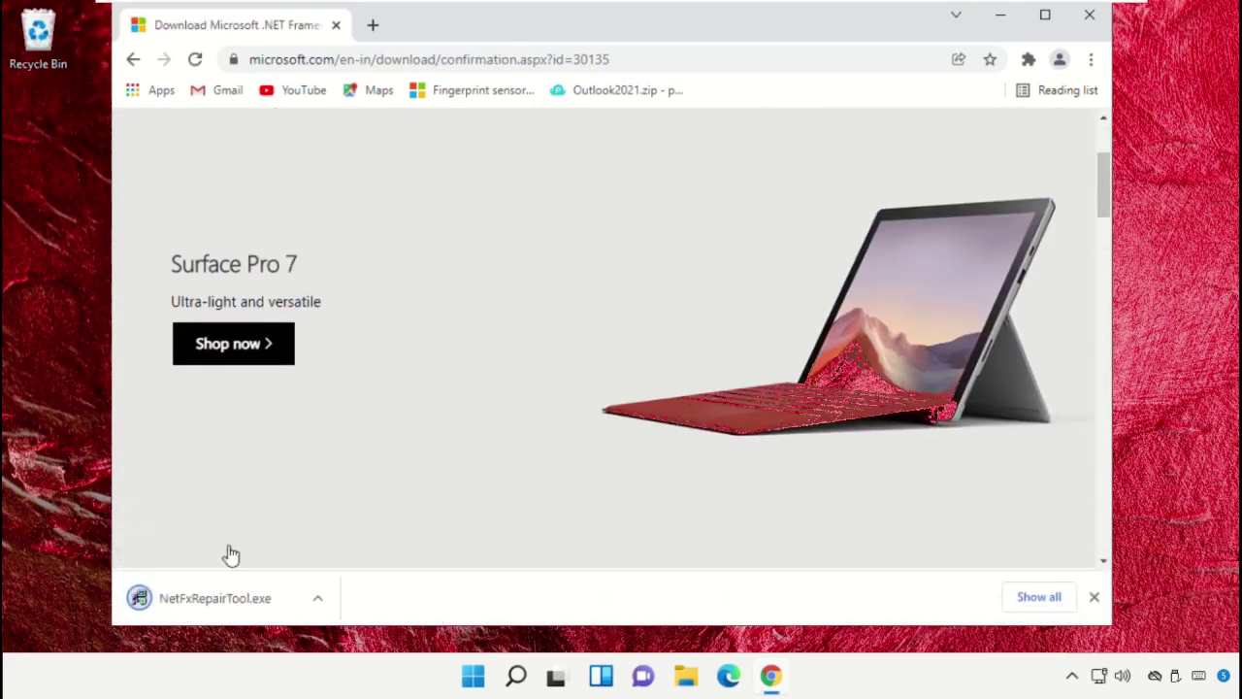
- Run NetFxRepairTool.exe as admin, accept the license, apply the recommended fixes, and finish
click(230, 598)
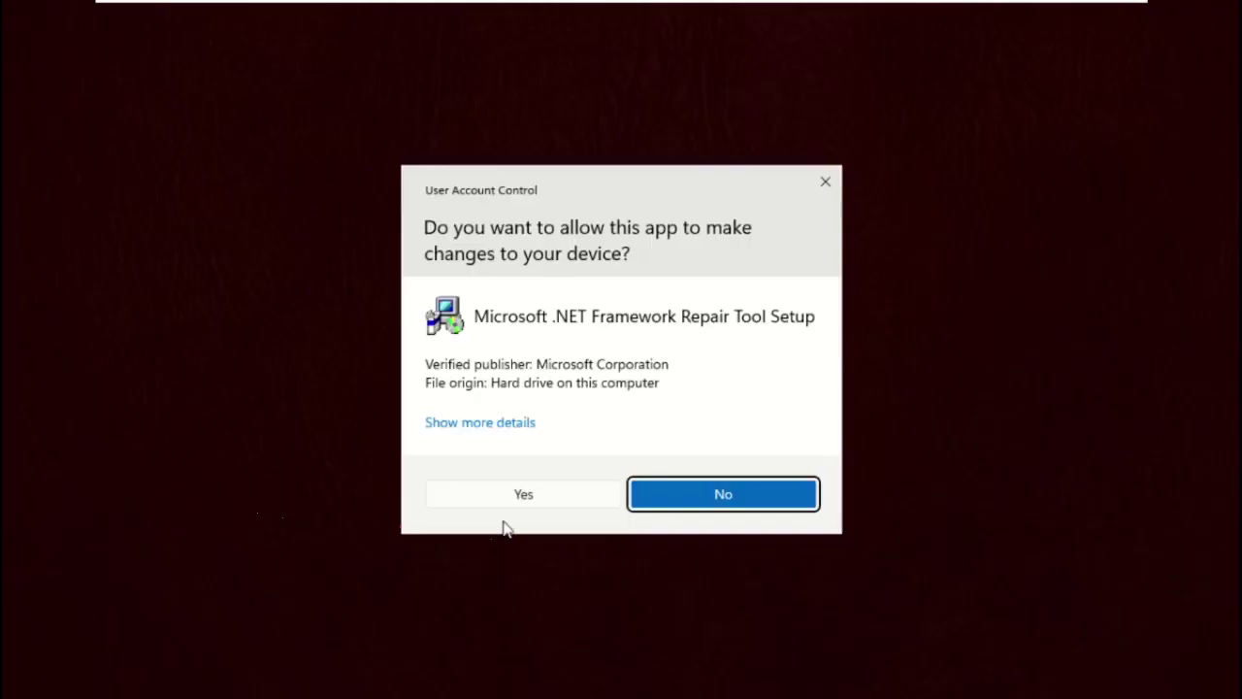
click(509, 496)
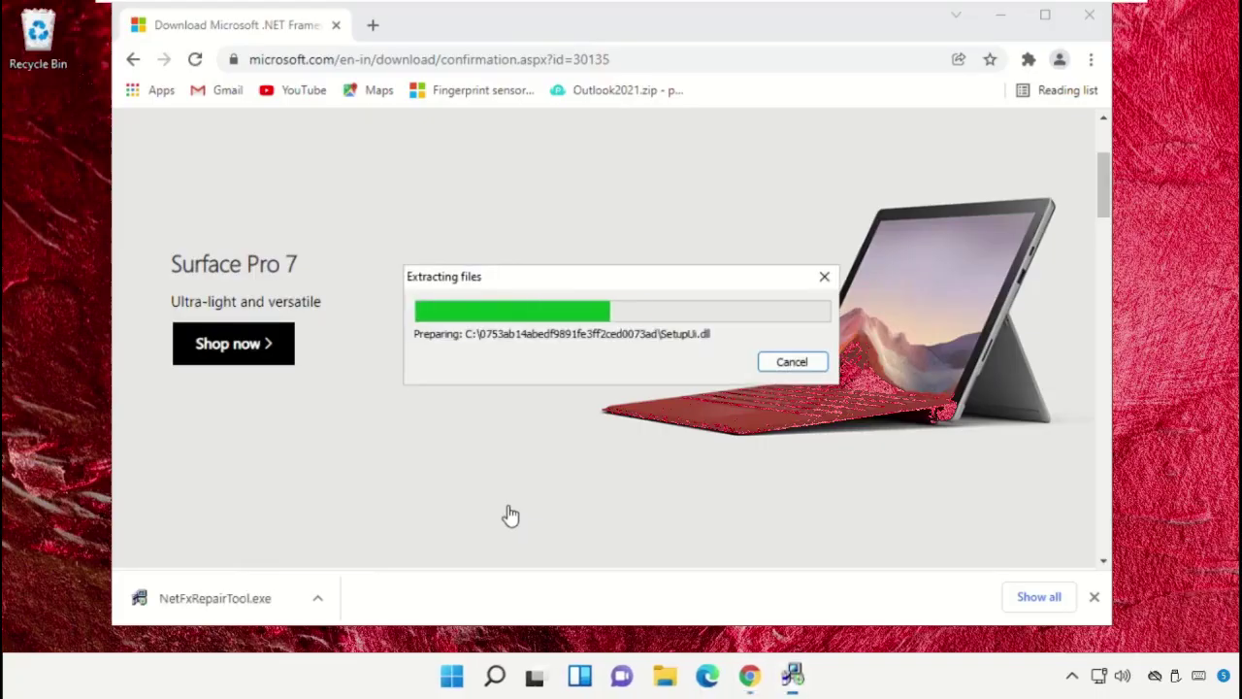
click(1089, 16)
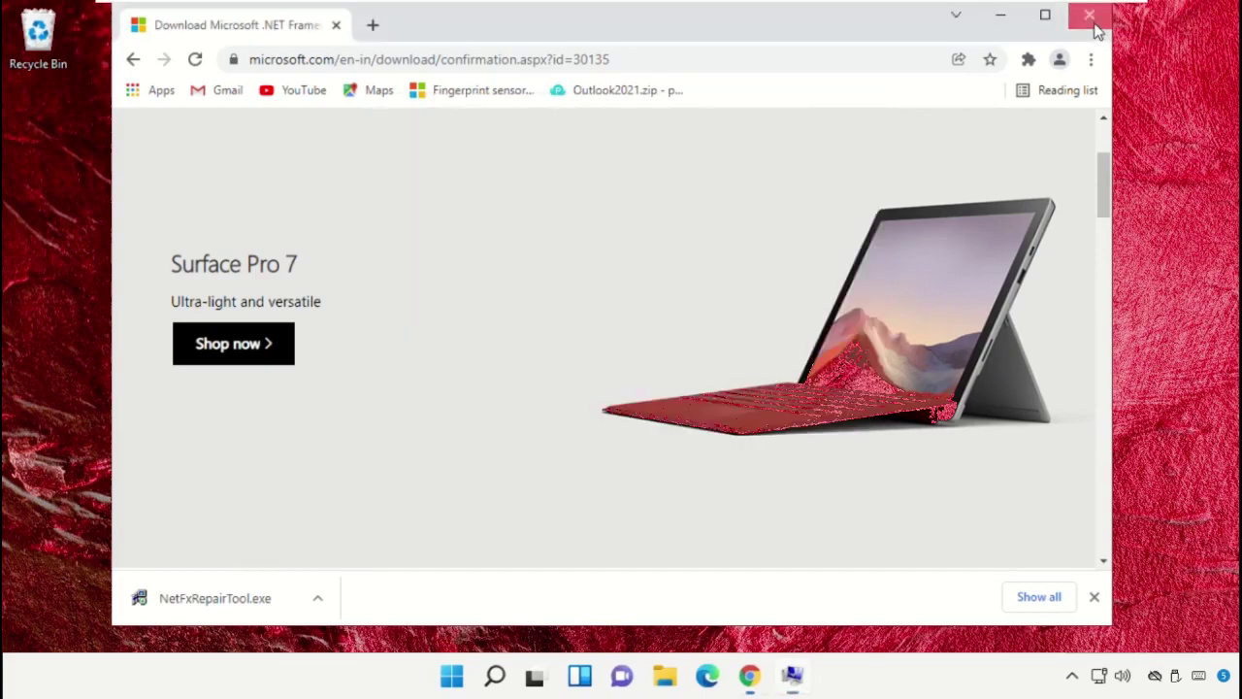
click(420, 479)
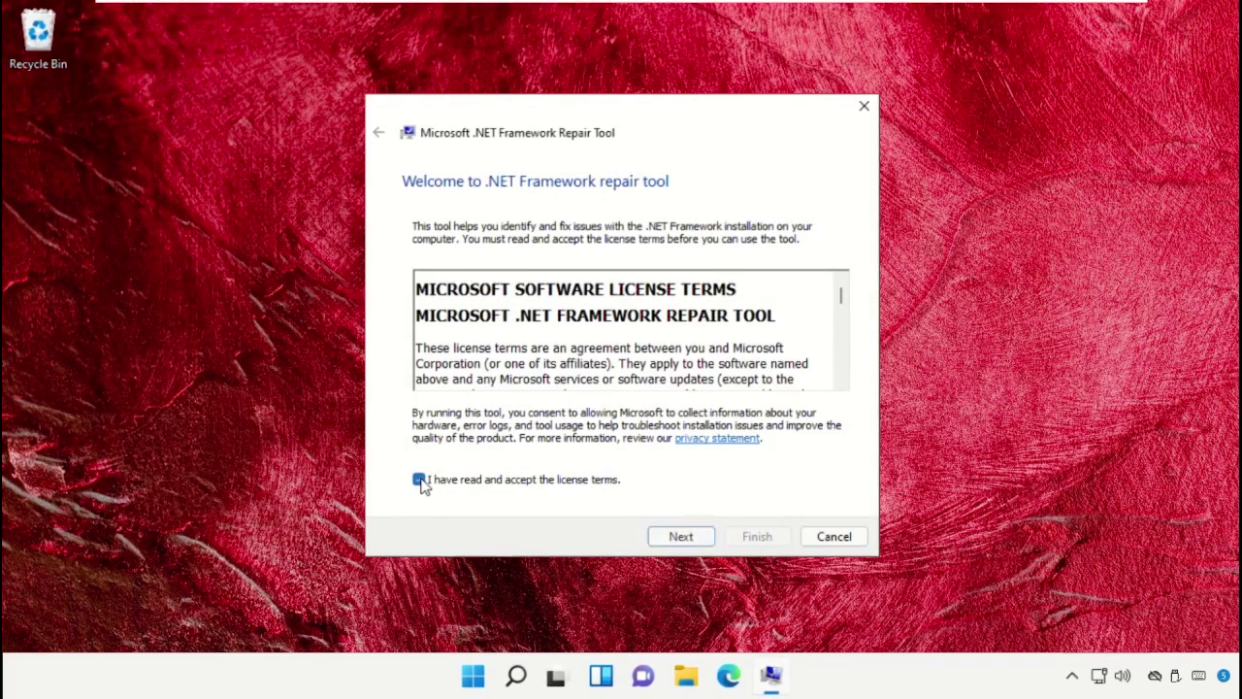
click(682, 539)
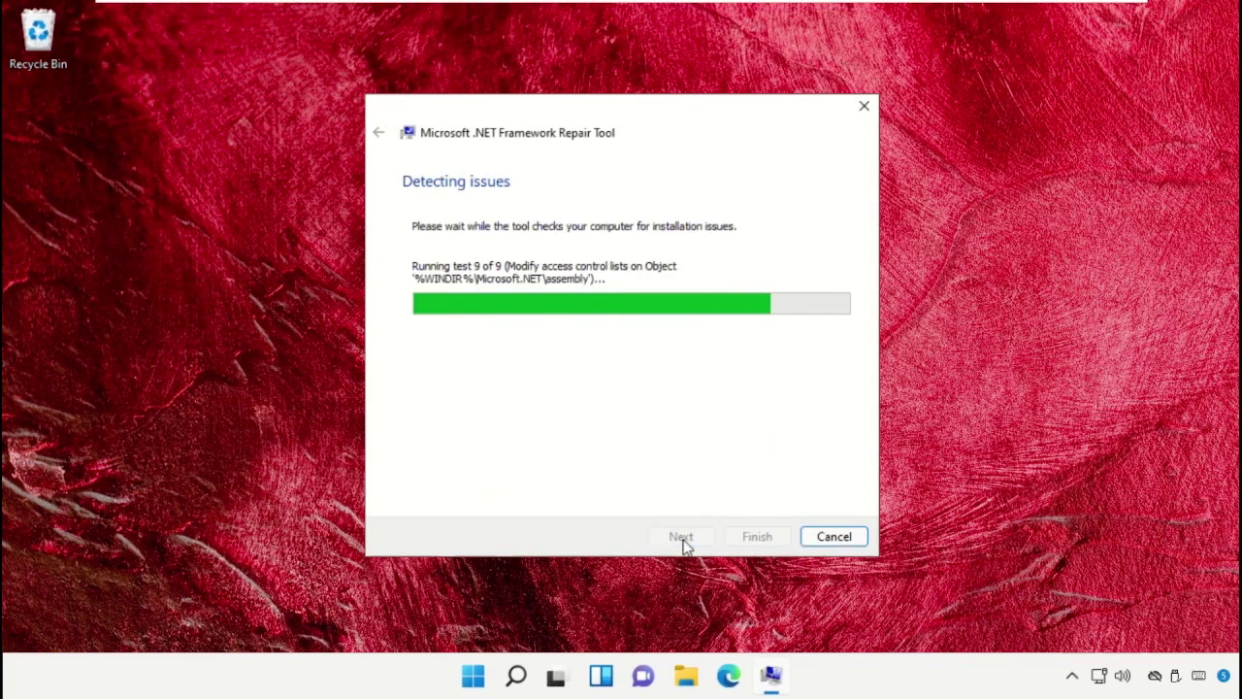
click(682, 539)
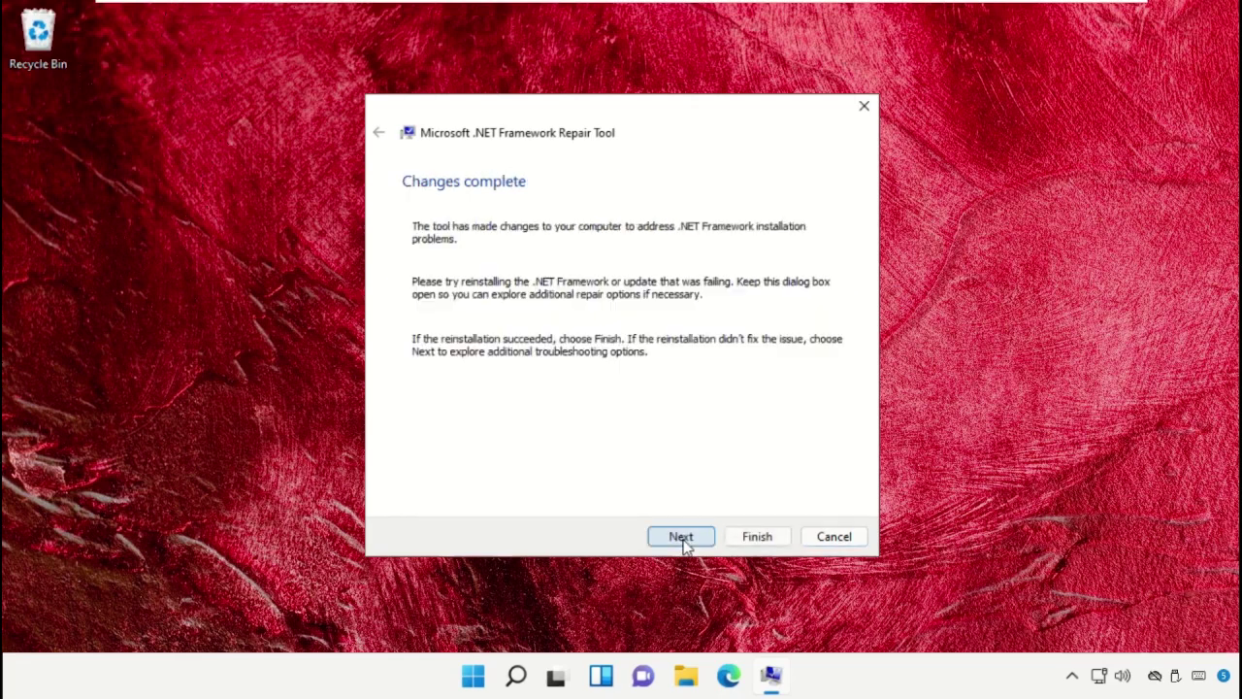
click(684, 543)
click(765, 546)
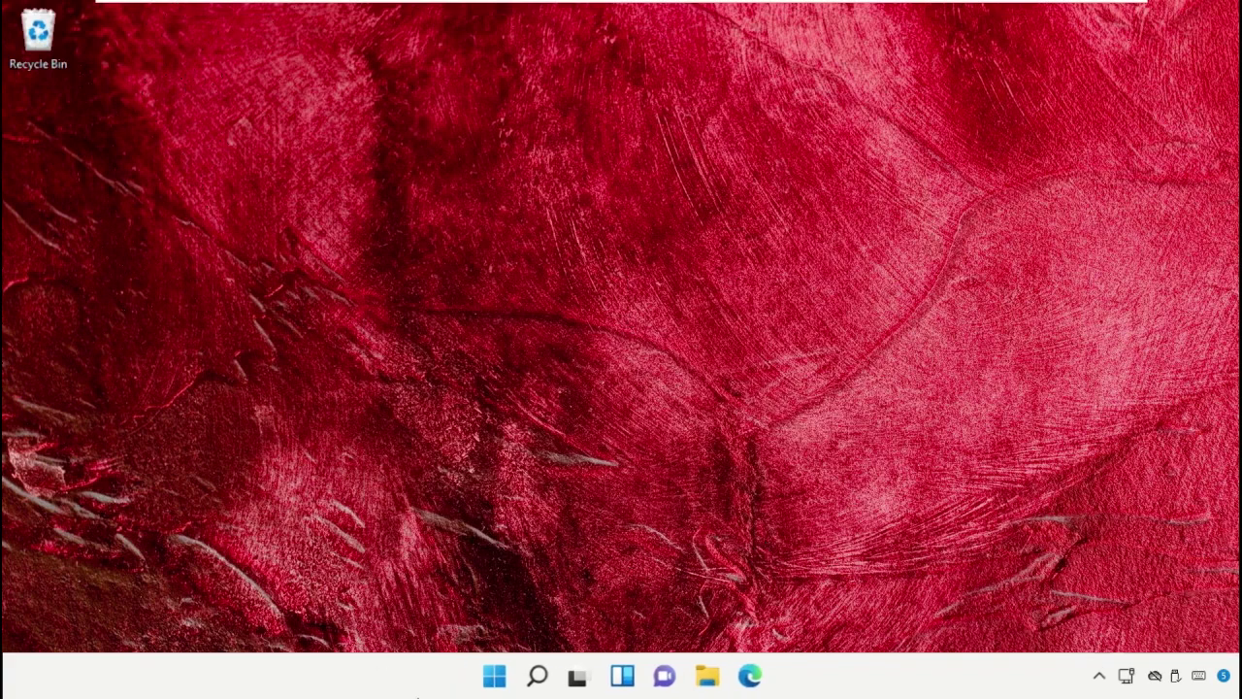
- Open an administrator Command Prompt from a 'cmd' search and approve the UAC prompt
click(540, 673)
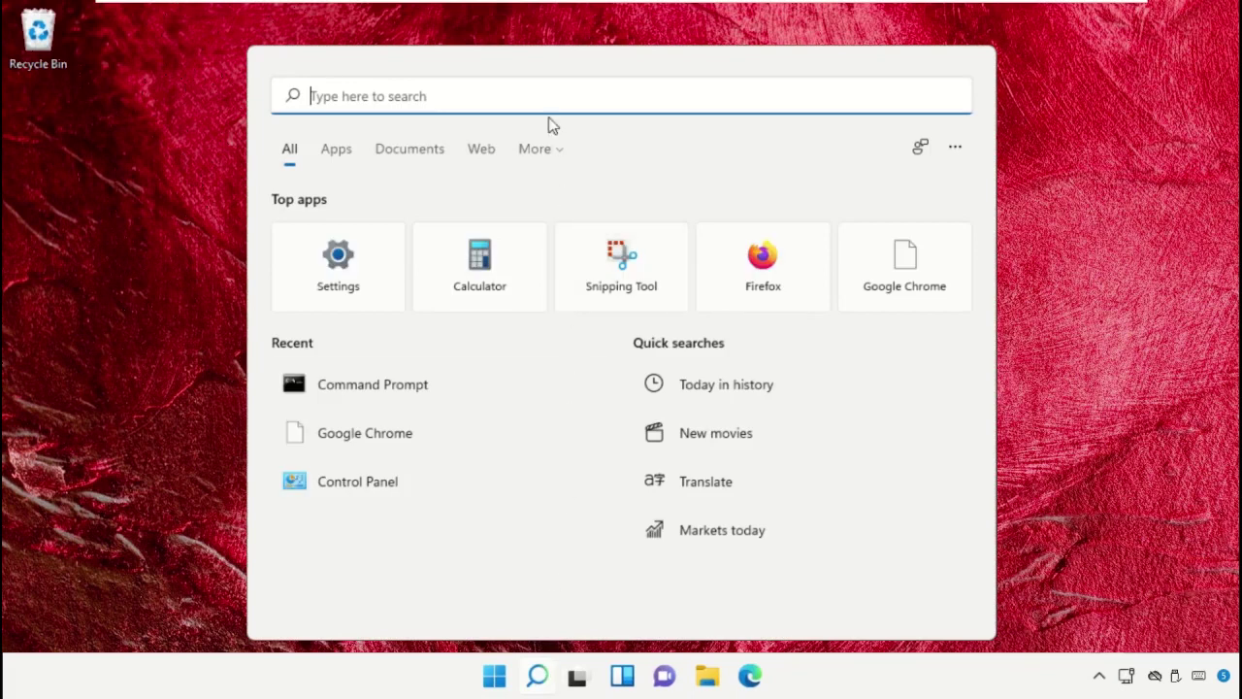
text(cmd)
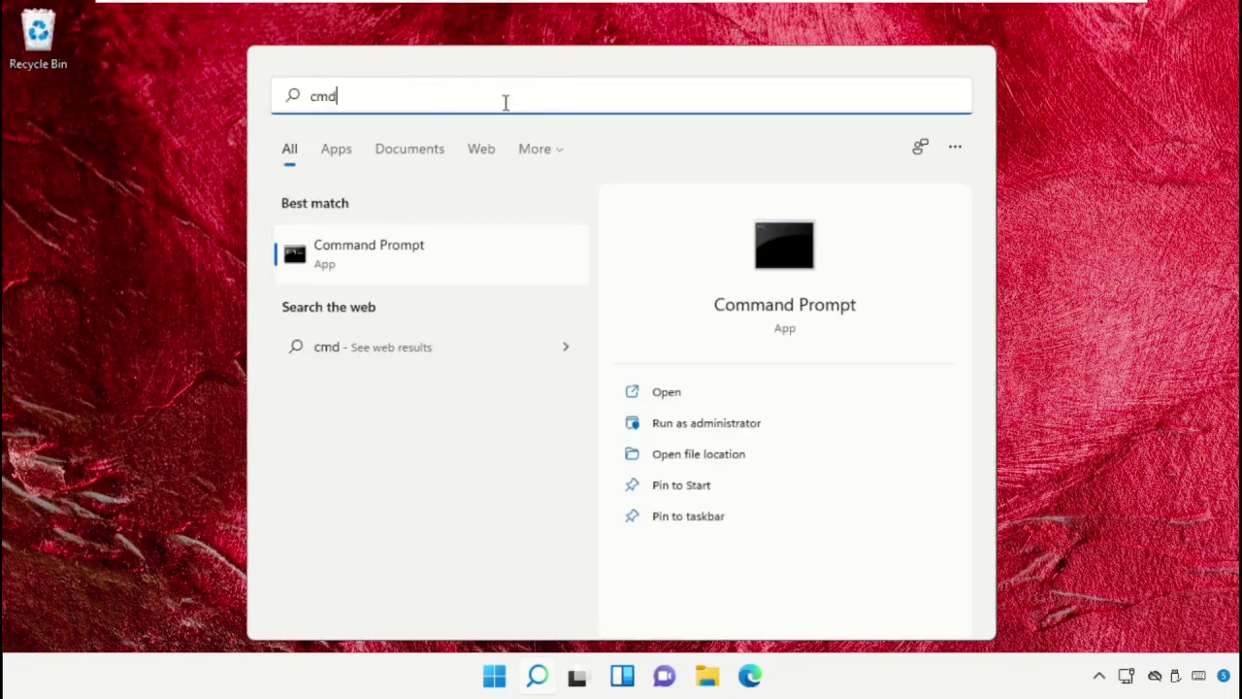
right_click(430, 255)
click(470, 273)
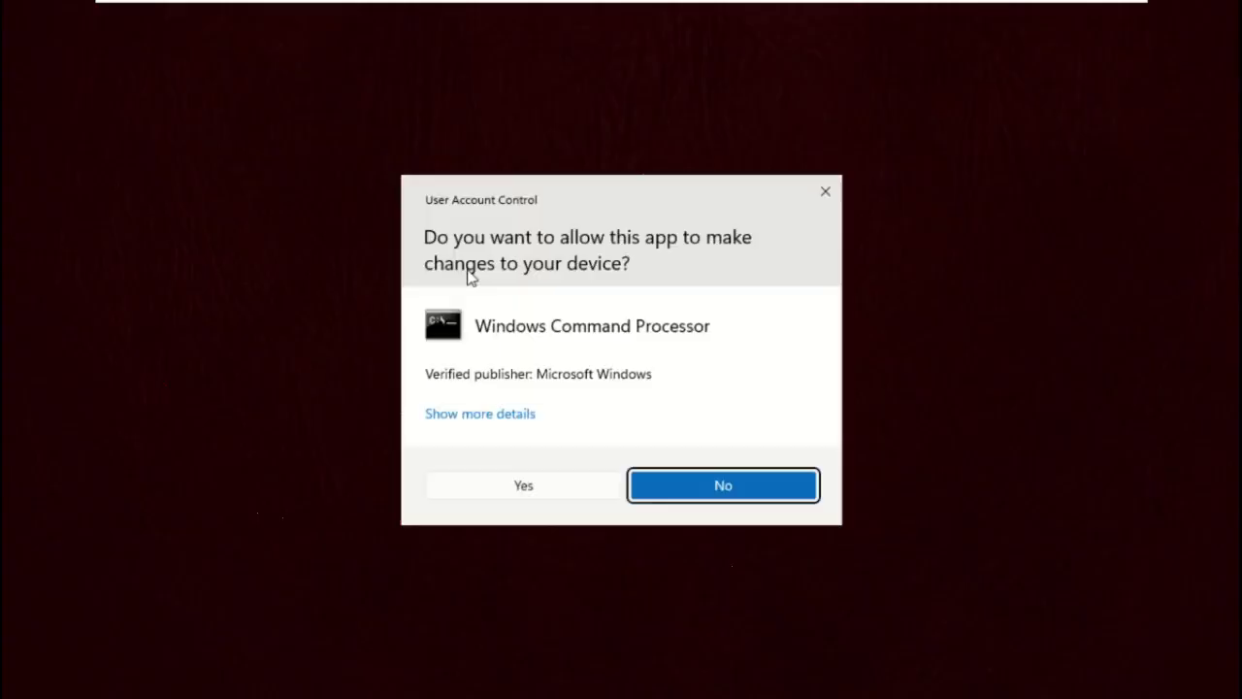
click(486, 487)
drag(702, 179, 717, 64)
- Rename SoftwareDistribution to SofwareDistrybution.old, start wuauserv and bits, then close the console
text(ren c:\windows\SoftwareDistrib)
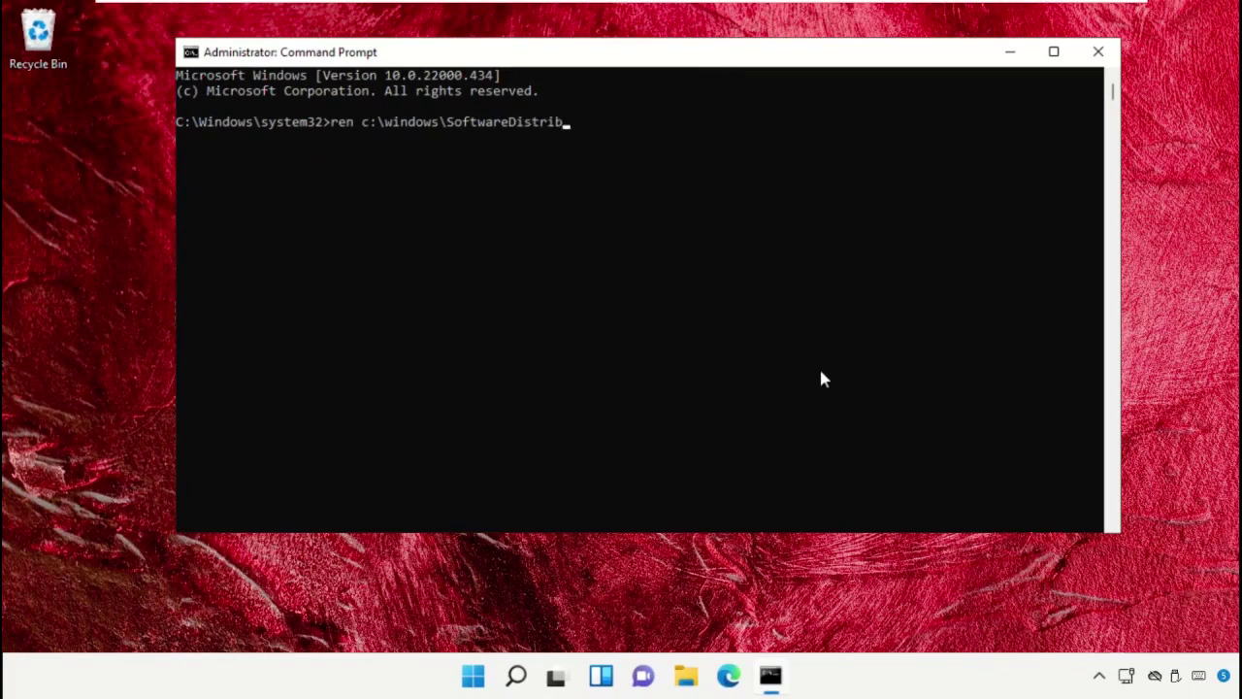
text(ution SofwareDistrybution.old)
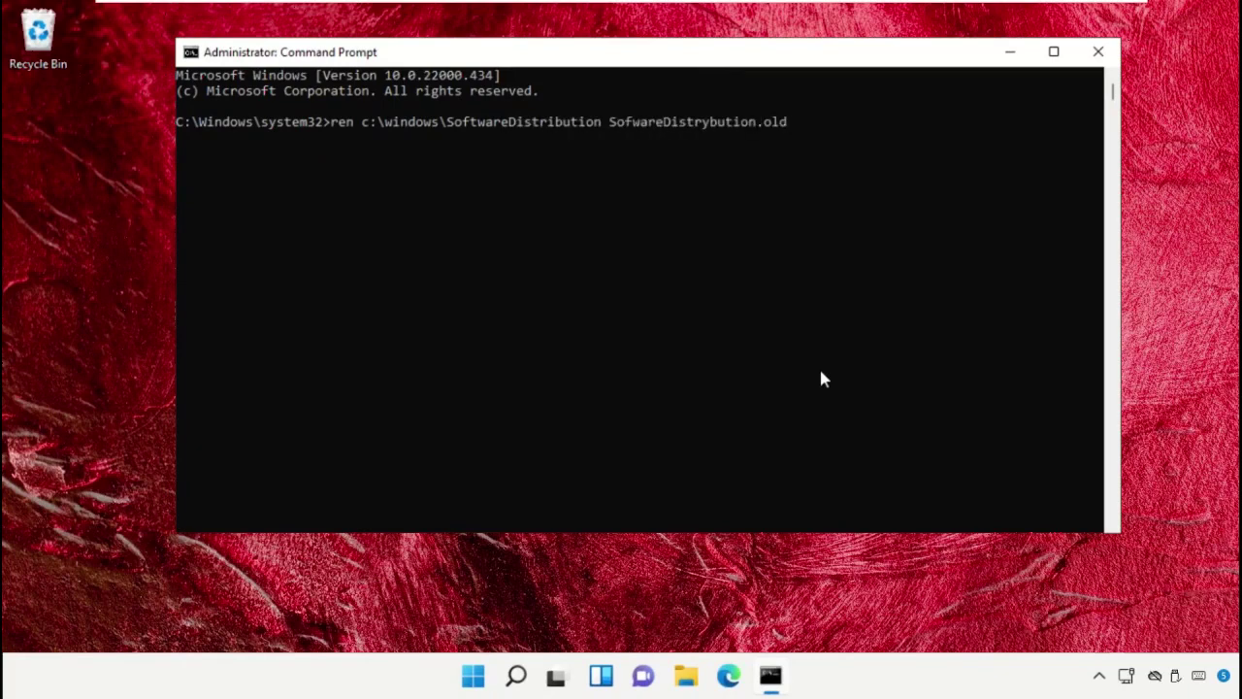
key(Return)
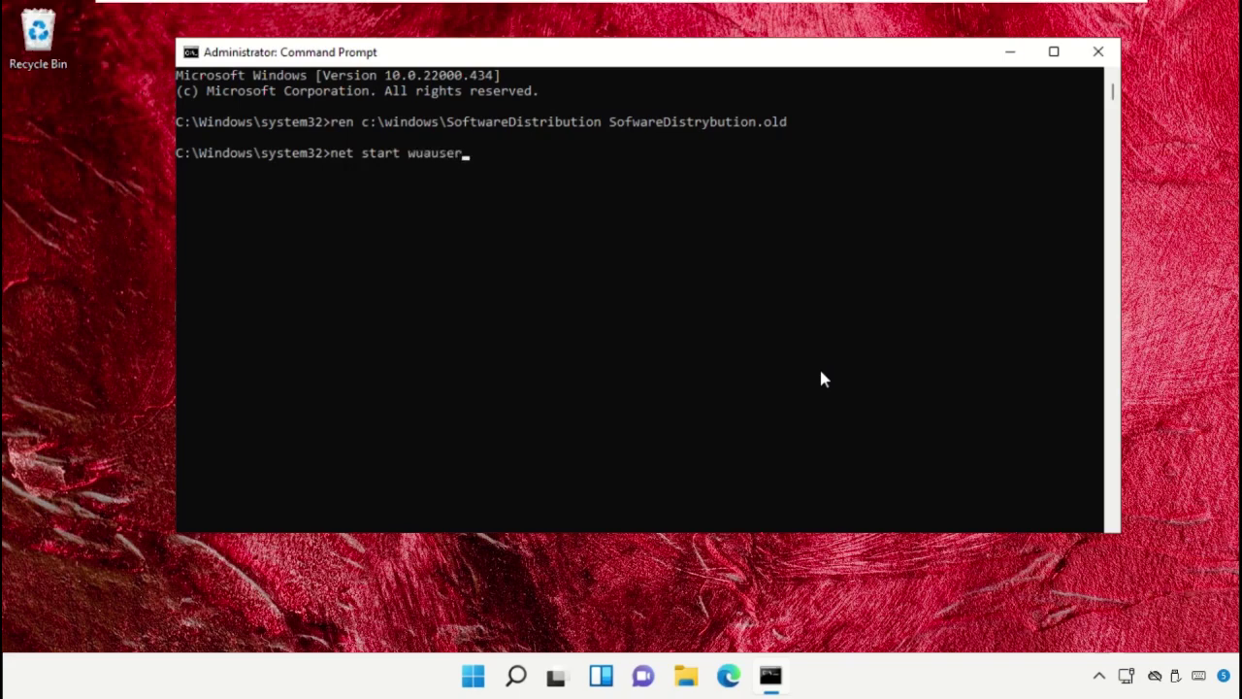
key(Return)
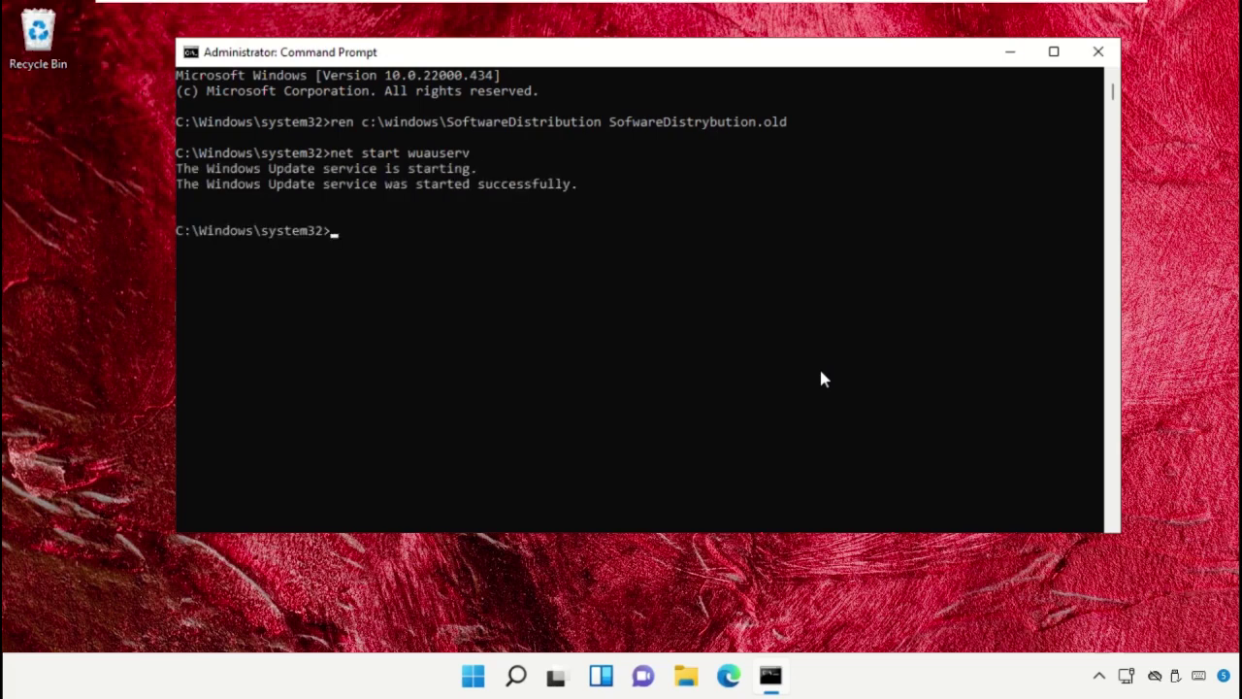
text(net start bits)
key(Return)
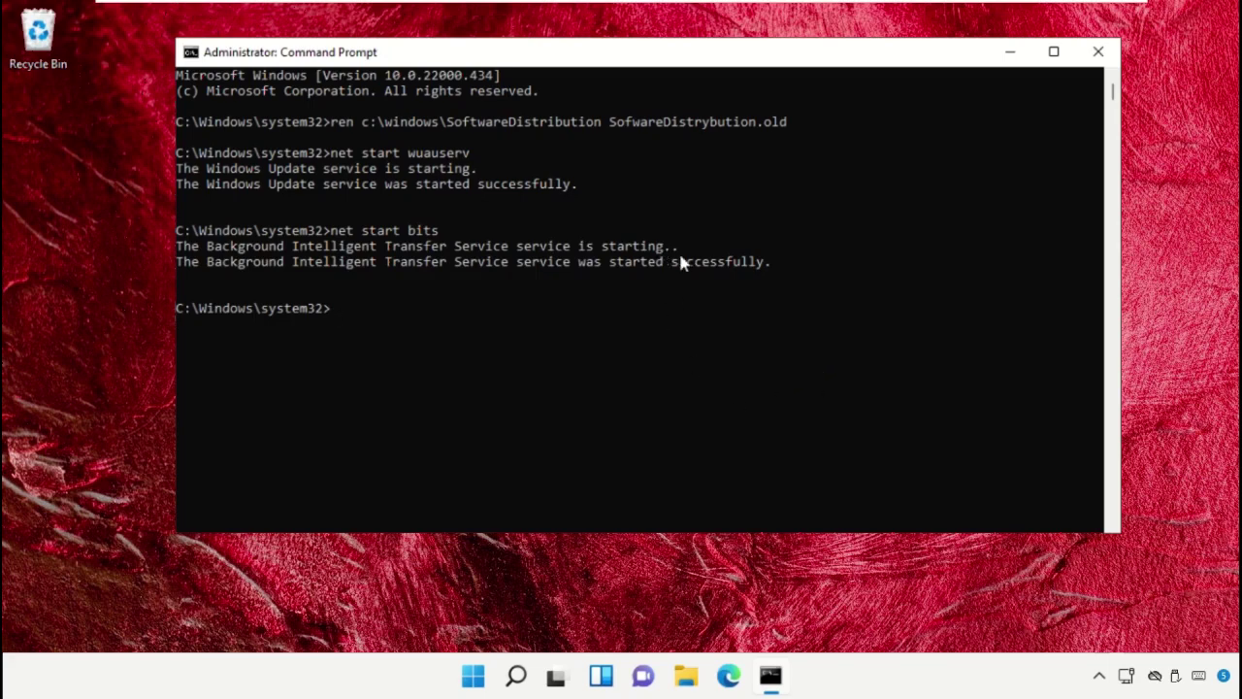
click(1097, 51)
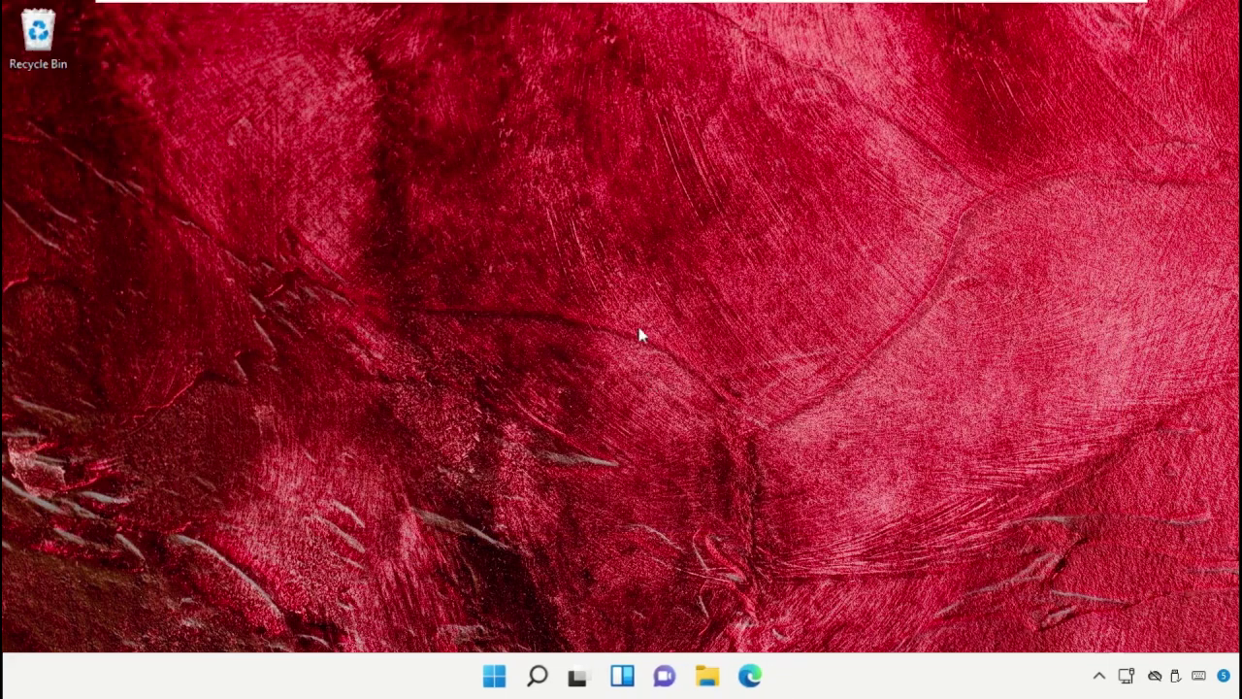
- Open the Start menu and show the power options with Shut down and Restart
click(494, 675)
click(860, 609)
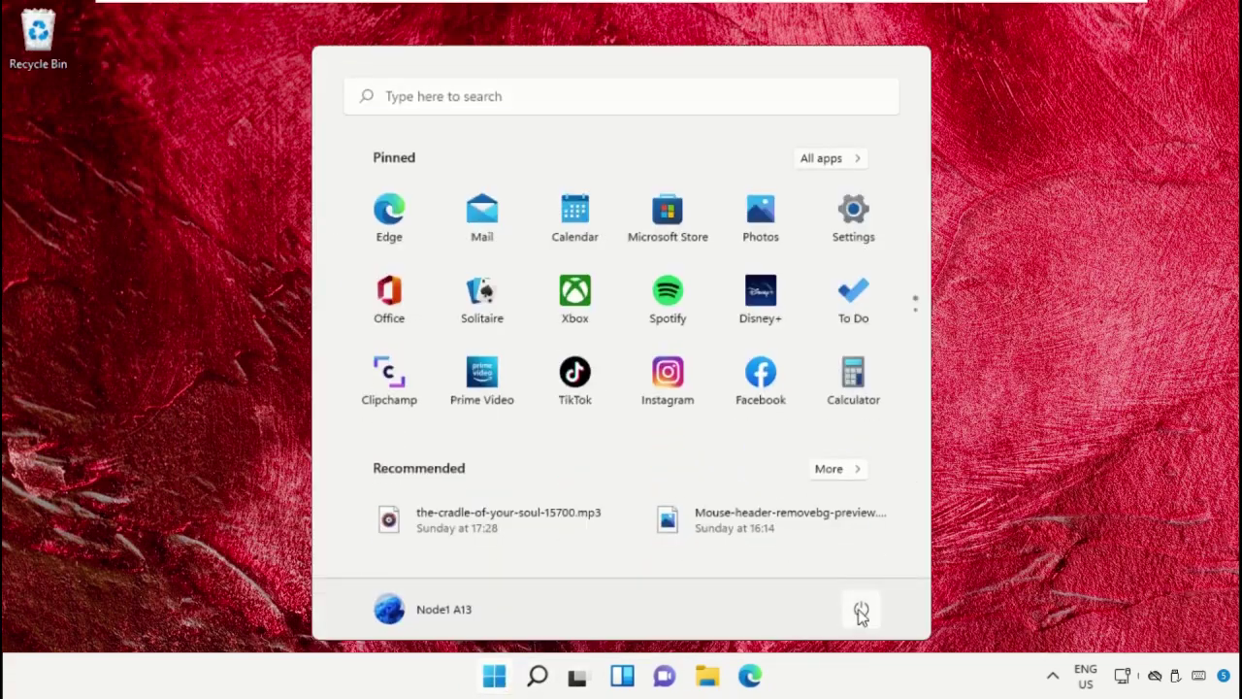
click(863, 605)
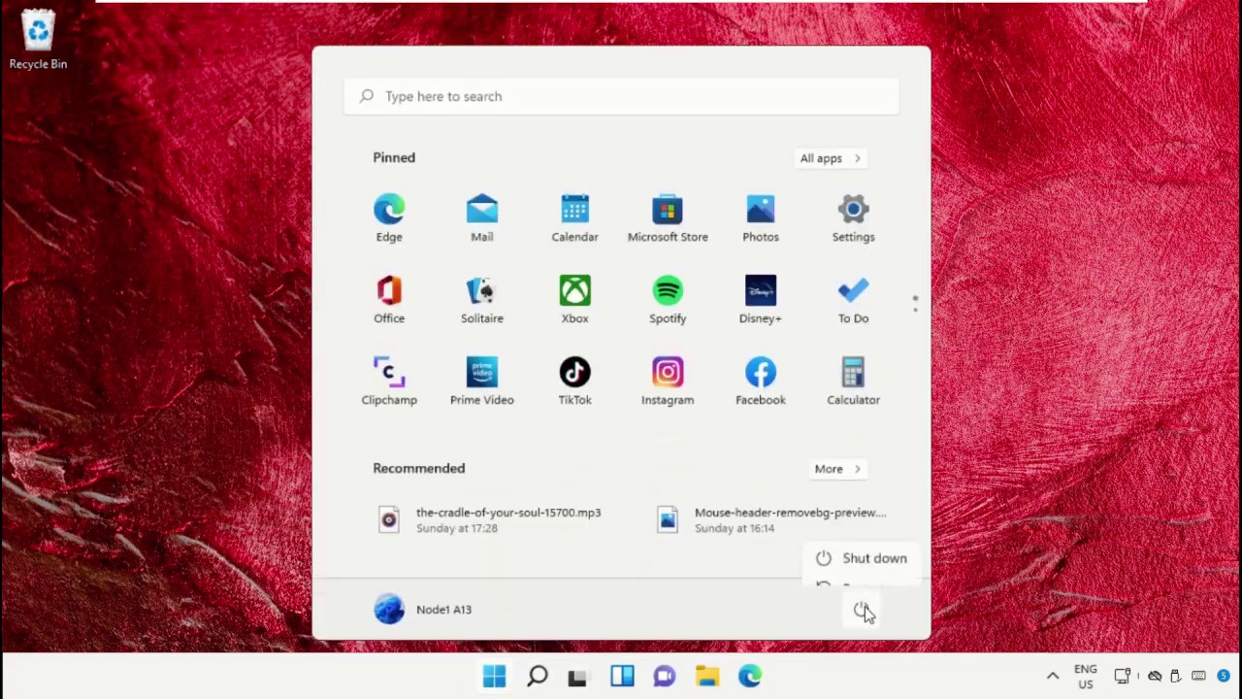